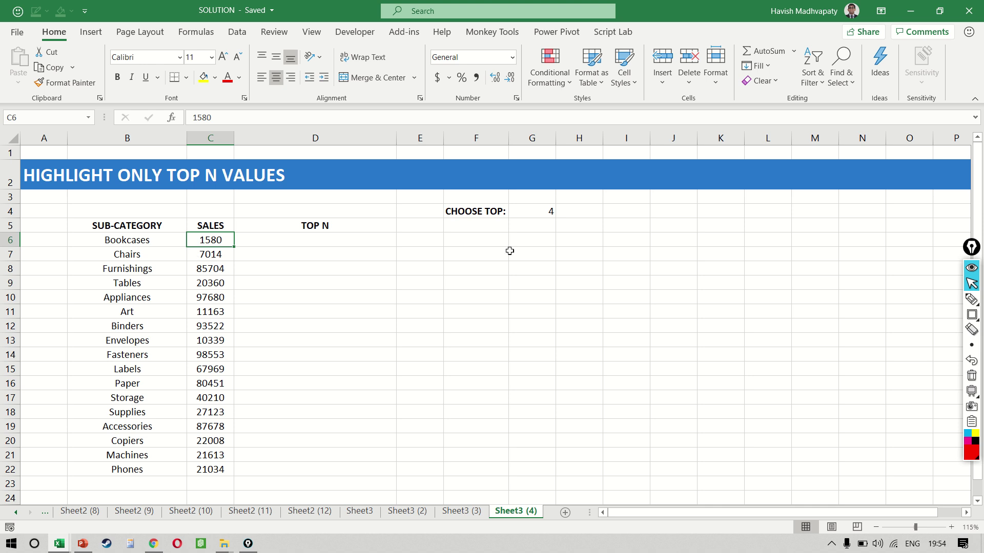
- Fill the CHOOSE TOP value cell G4 with yellow
left_click(532, 213)
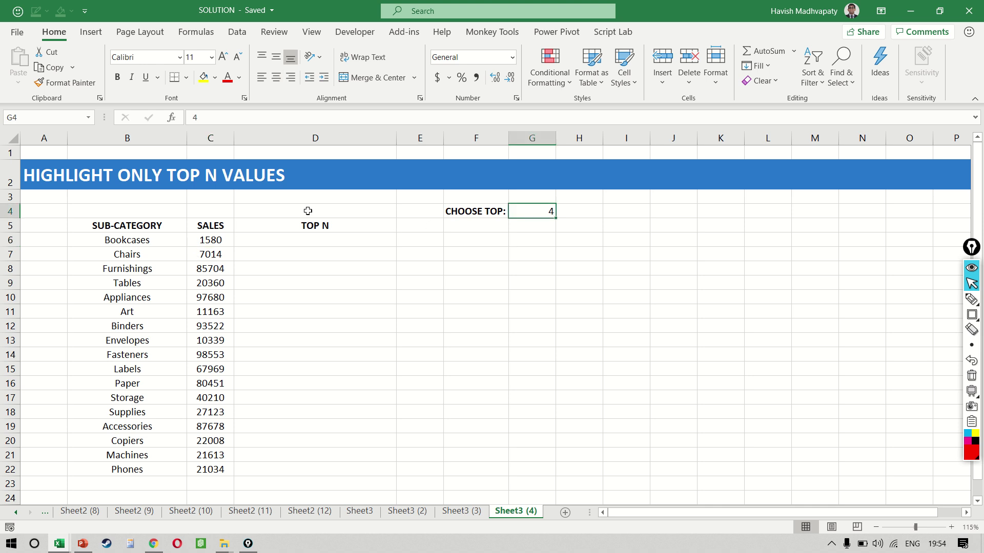
left_click(203, 78)
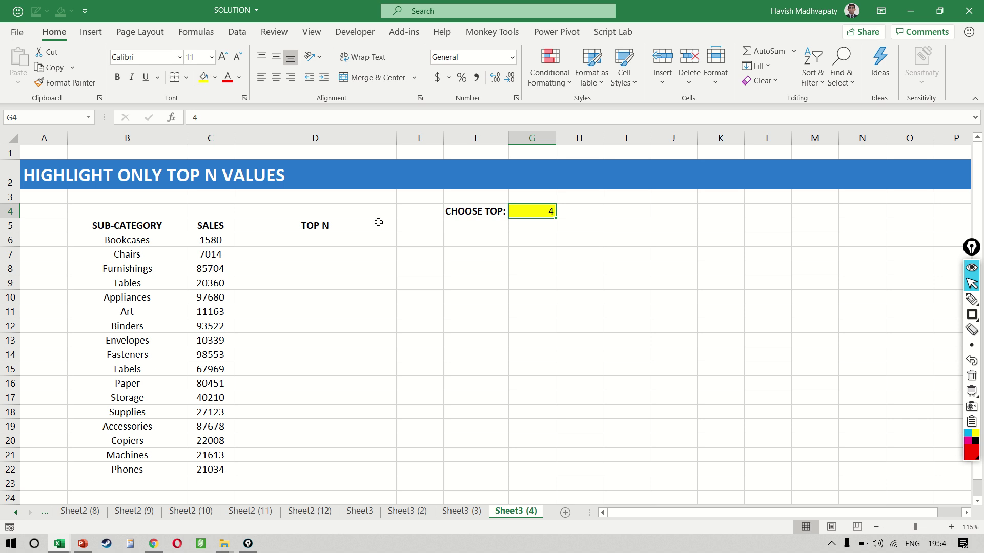
left_click(304, 230)
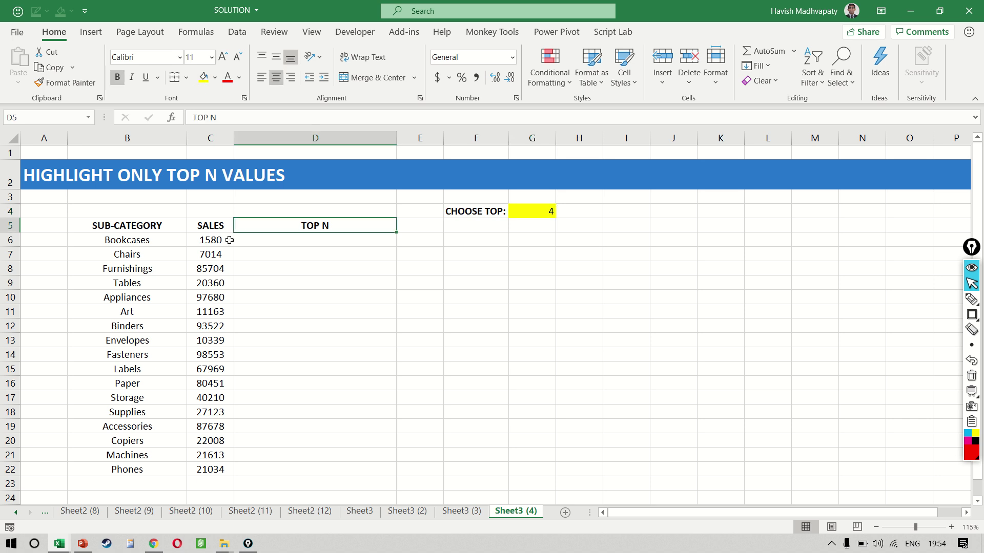
- Insert a default column chart from the table B5:C22, then reposition and enlarge it below the CHOOSE TOP cell
left_click(171, 236)
key("Up")
key("ctrl+shift+Right")
key("ctrl+shift+Down")
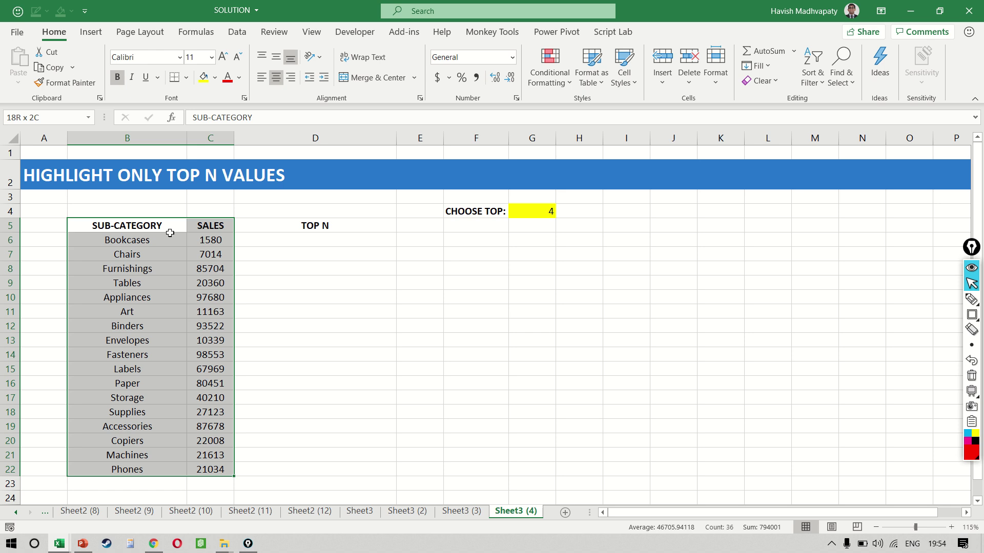
key("alt+F1")
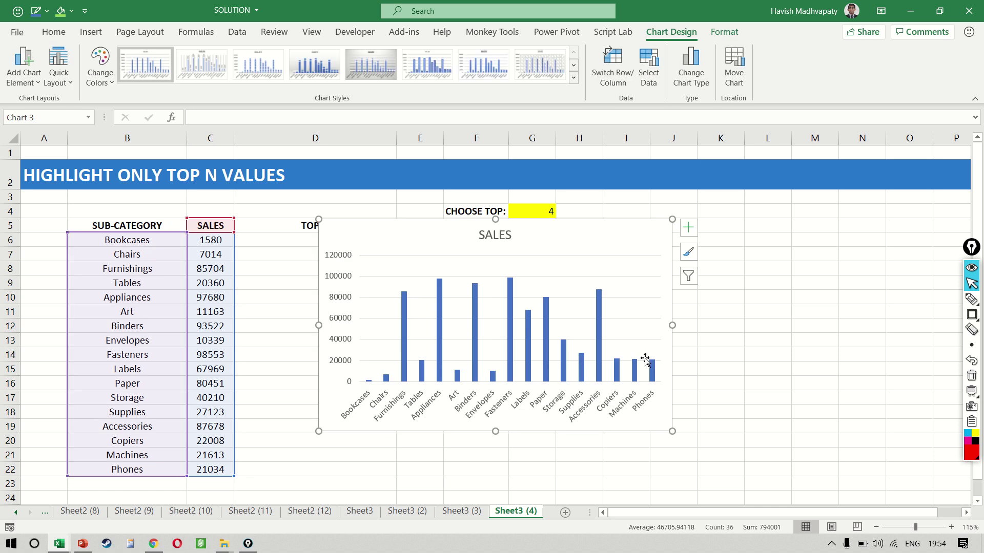
left_click_drag(674, 360, 908, 384)
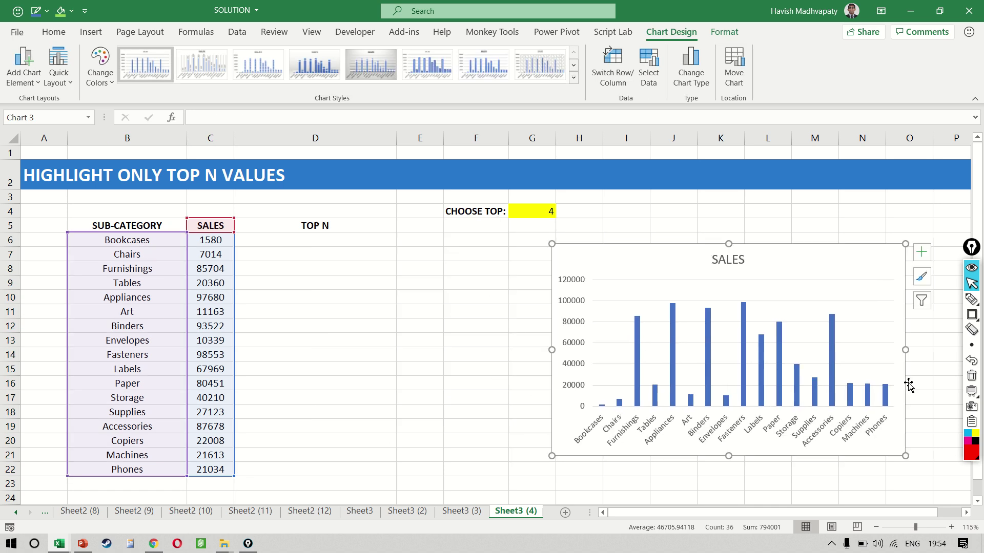
left_click_drag(551, 455, 447, 492)
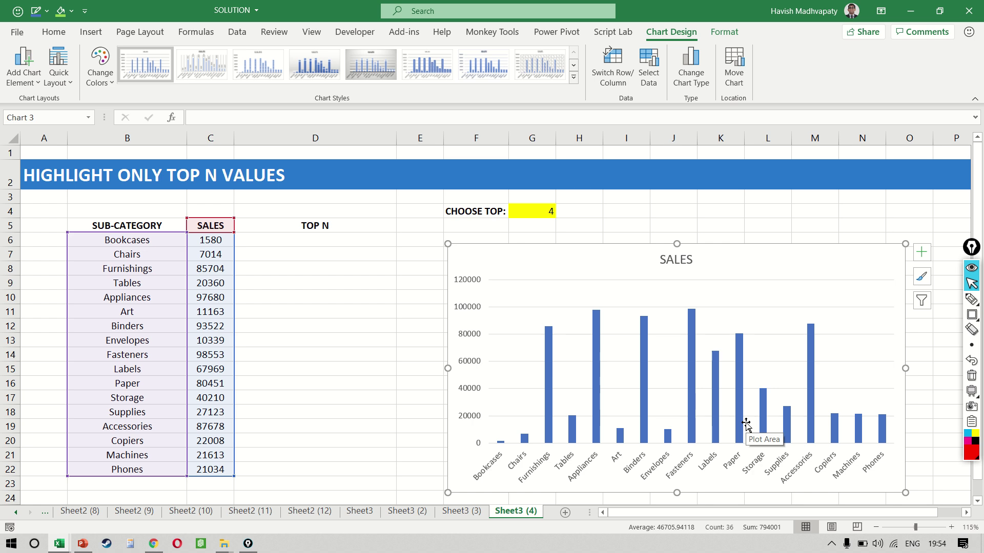
- Bold the sales values for Appliances in C10 and Fasteners in C14
left_click(240, 297)
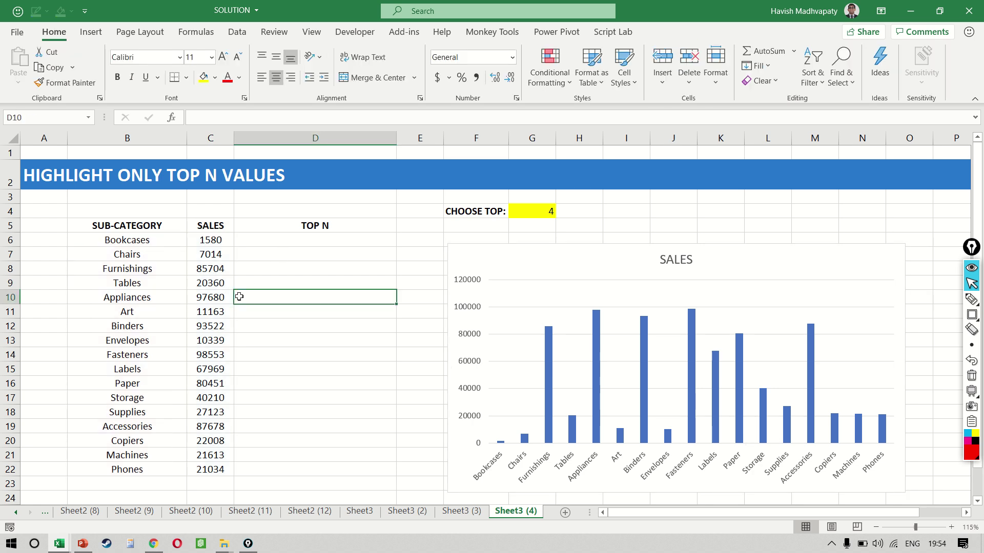
key("Left")
key("ctrl+b")
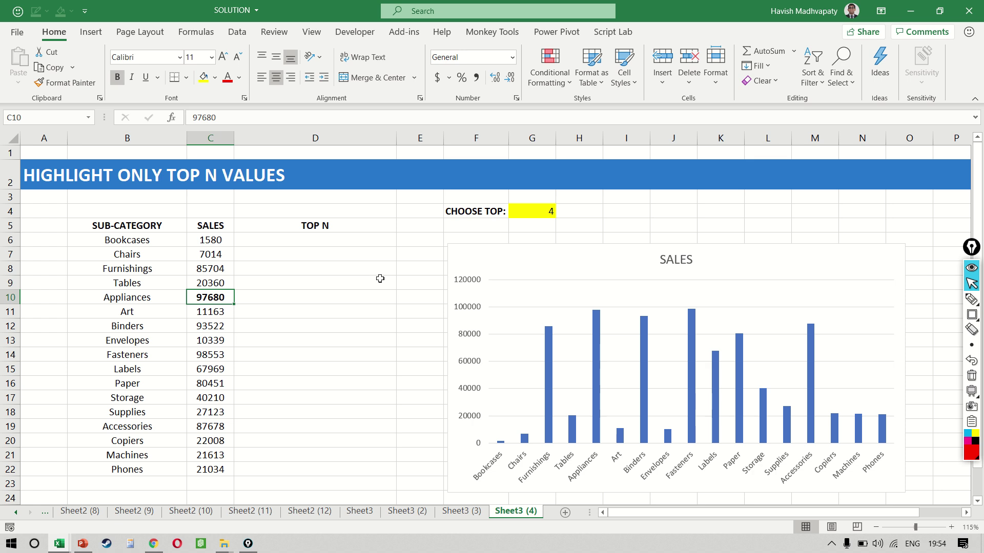
key("Down")
key("Down")
key("Down")
key("Down")
key("ctrl+b")
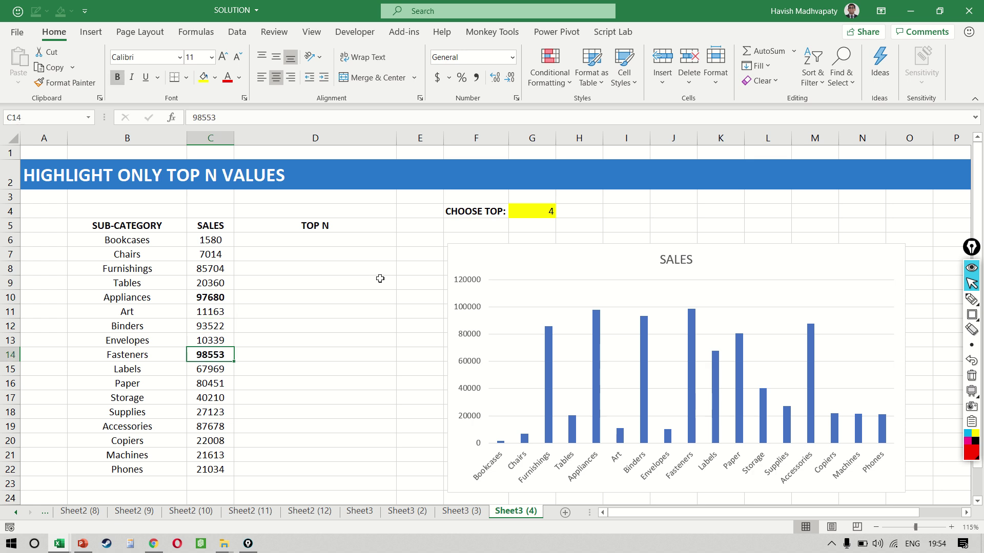
key("Down")
key("Down")
key("ctrl+b")
key("Up")
key("Up")
key("Up")
key("Up")
key("Up")
key("Up")
key("Up")
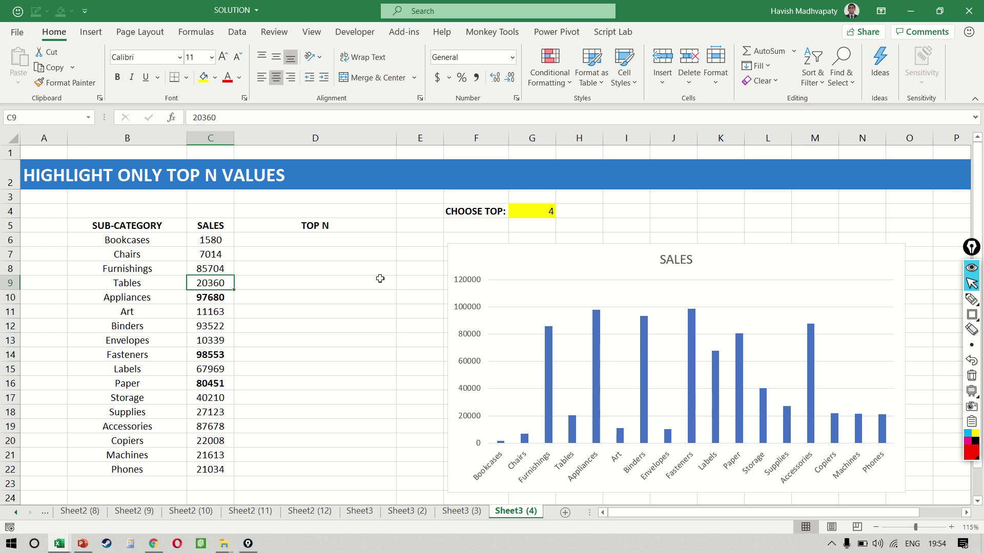
key("Down")
key("Down")
key("Down")
key("Down")
key("Down")
key("Down")
key("Down")
key("Down")
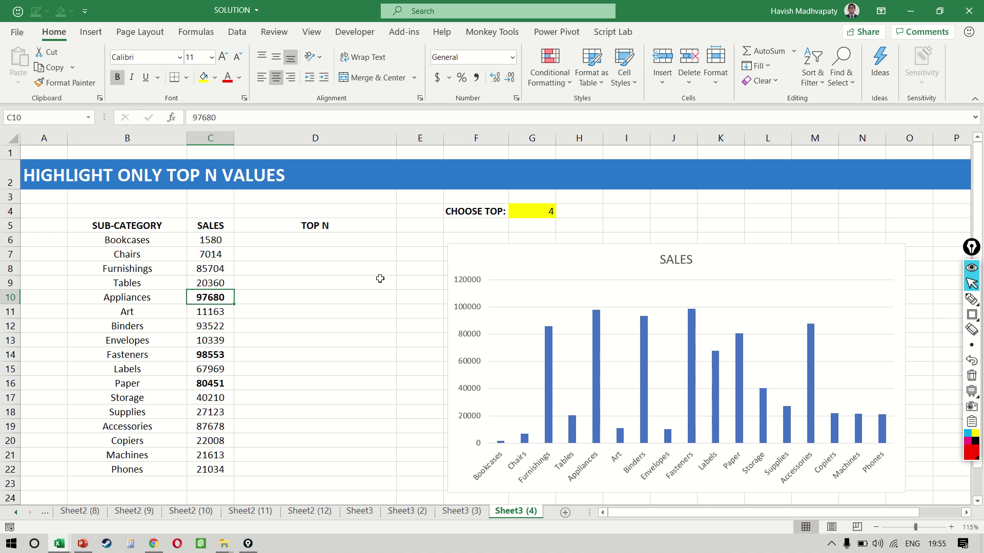
key("Up")
key("ctrl+b")
- Bold the sales values for Furnishings in C8 and Accessories in C19
key("Up")
key("Up")
key("Up")
key("Up")
key("Up")
key("Up")
key("Up")
key("Up")
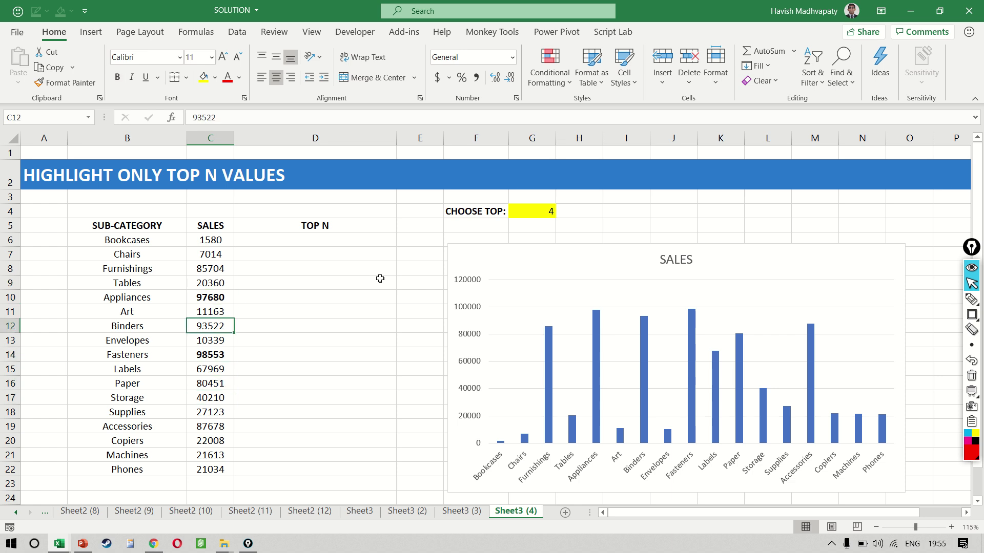
key("ctrl+b")
key("Down")
key("Down")
key("Down")
key("Down")
key("Down")
key("Down")
key("Down")
key("Down")
key("Down")
key("Down")
key("Down")
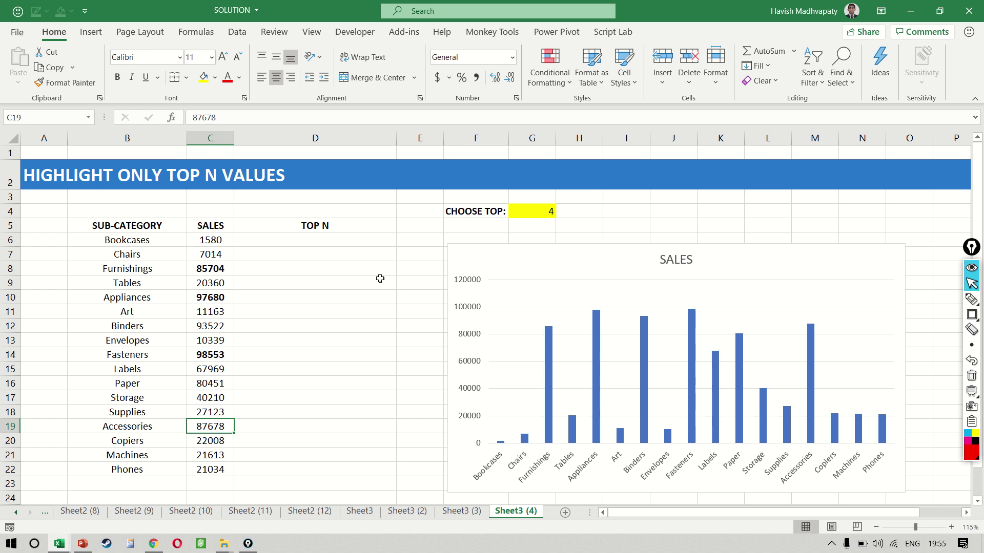
key("ctrl+b")
key("Up")
key("Up")
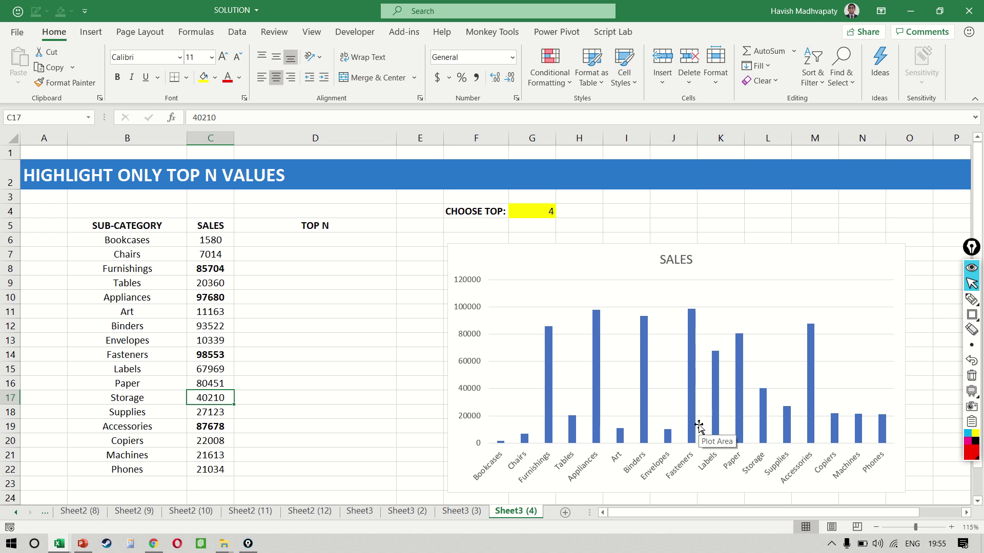
- Move the SALES chart farther from the table so its upper-left corner lies in cell F6
left_click(328, 238)
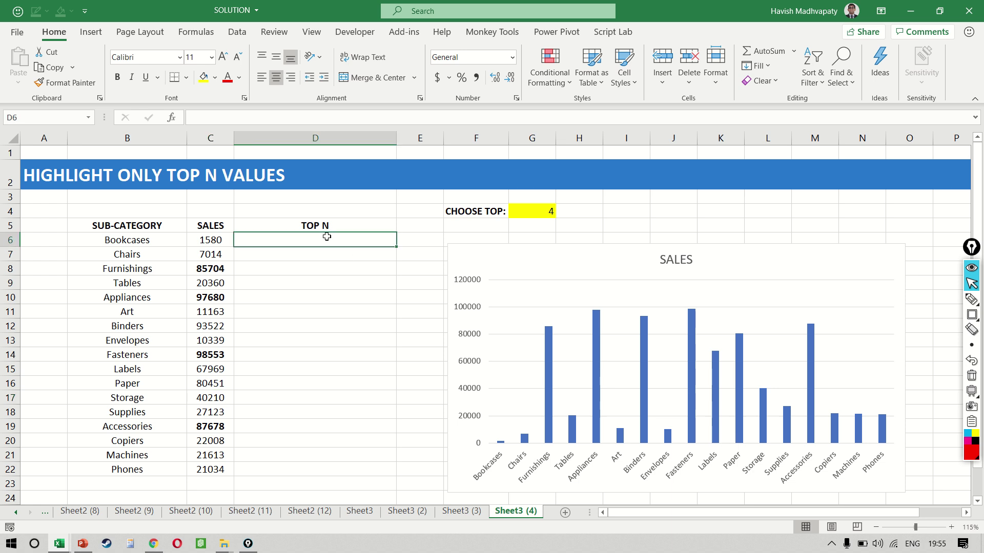
left_click(460, 252)
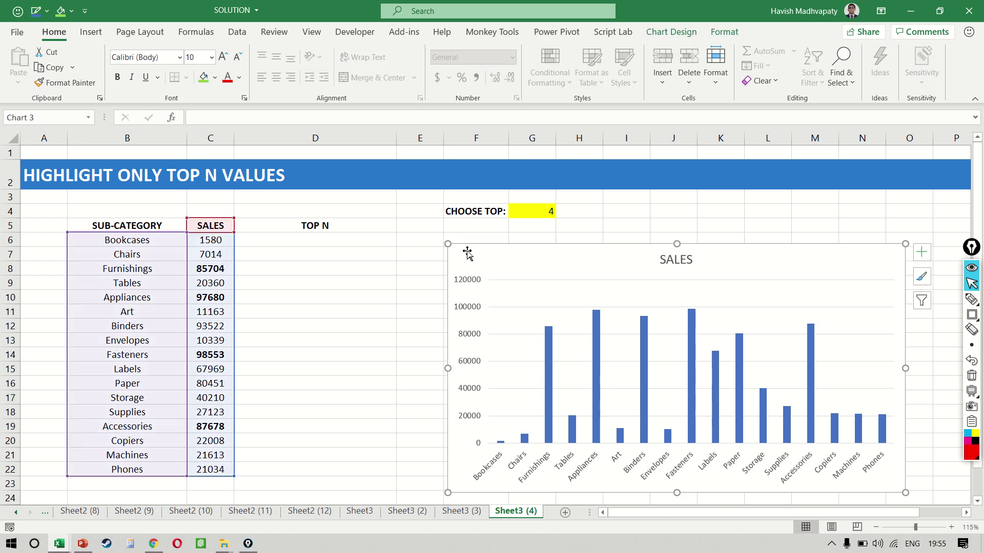
left_click_drag(465, 257, 522, 239)
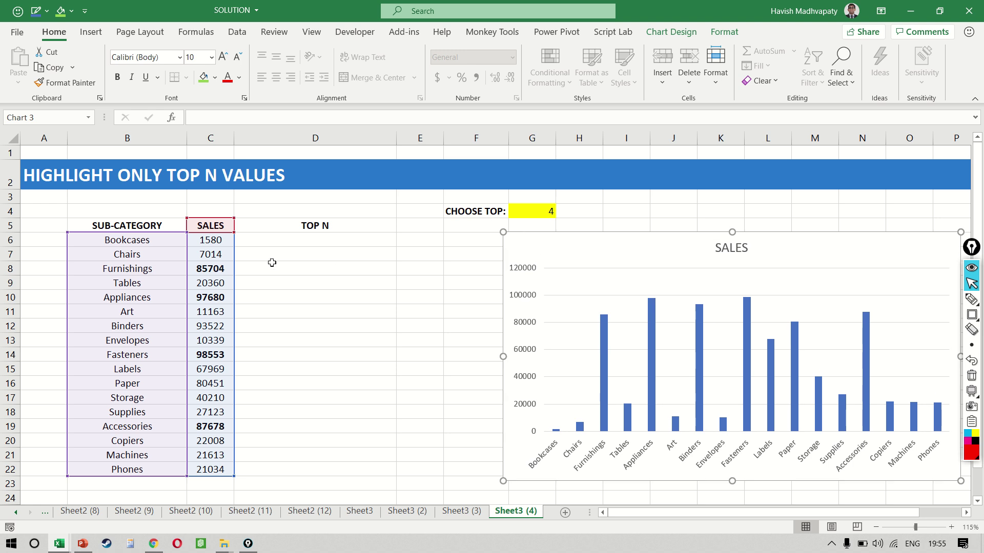
- Enter the formula =RANK(C6,$C$6:$C$22) in D6 to rank the Bookcases sales value
left_click(271, 242)
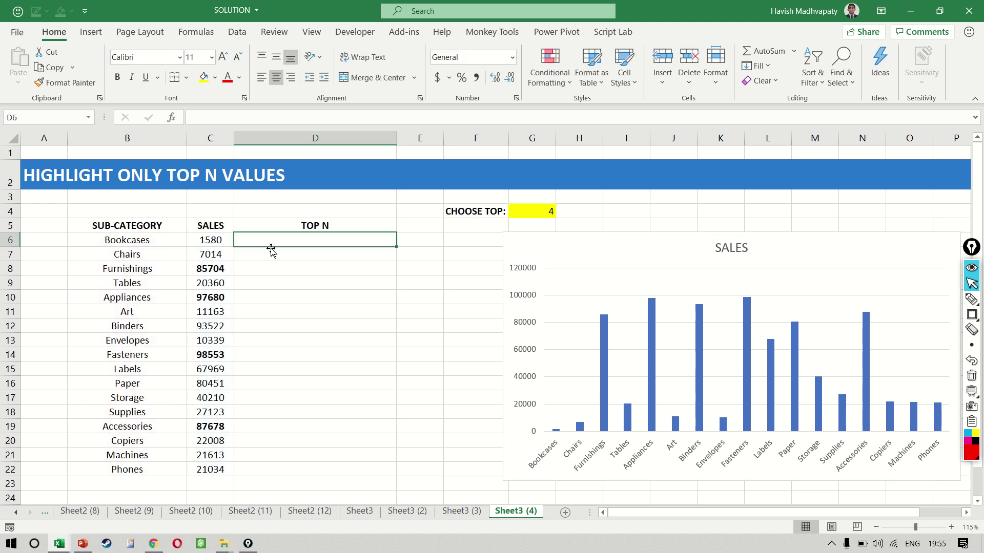
type("=RANK")
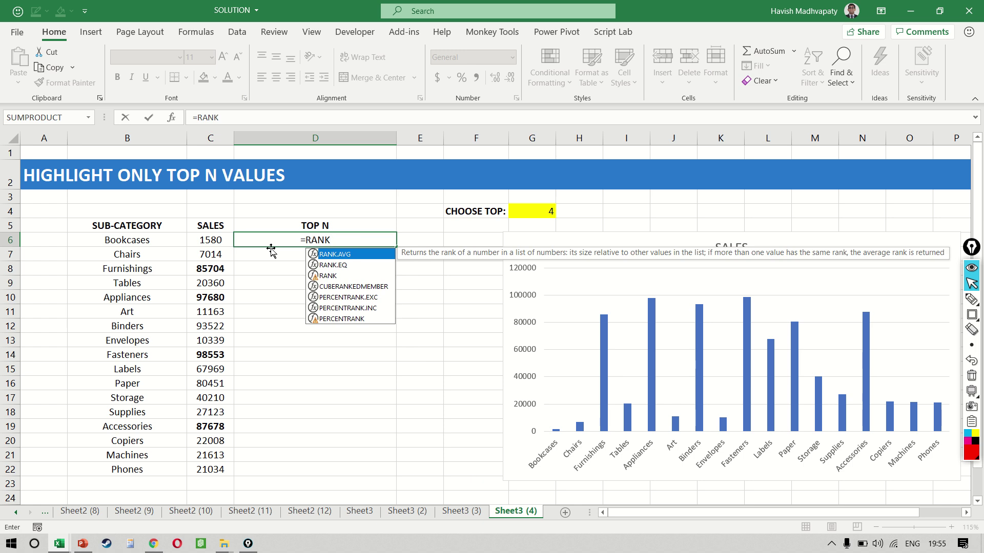
key("Down")
key("Down")
key("Tab")
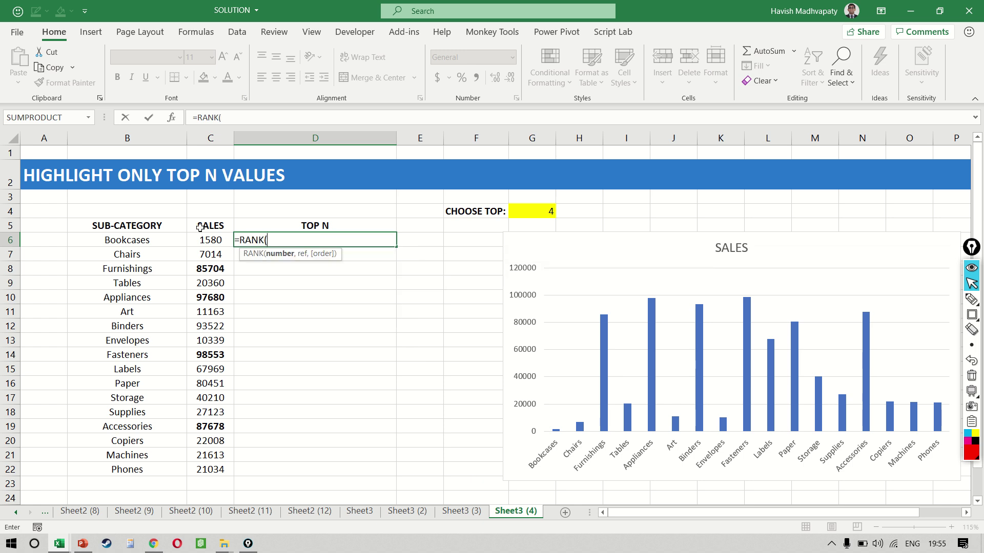
left_click(204, 245)
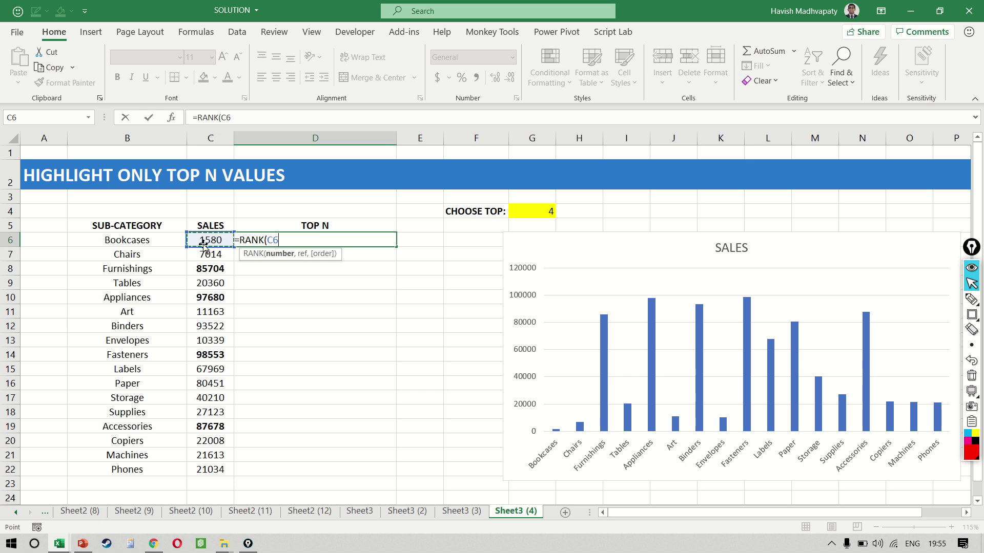
type(",")
left_click(203, 245)
key("ctrl+shift+Down")
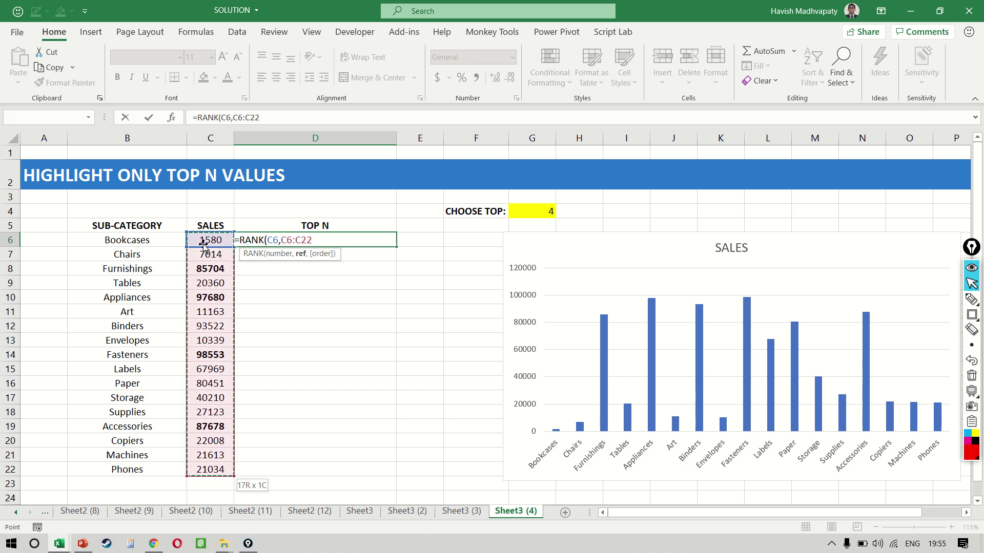
key("F4")
type(")")
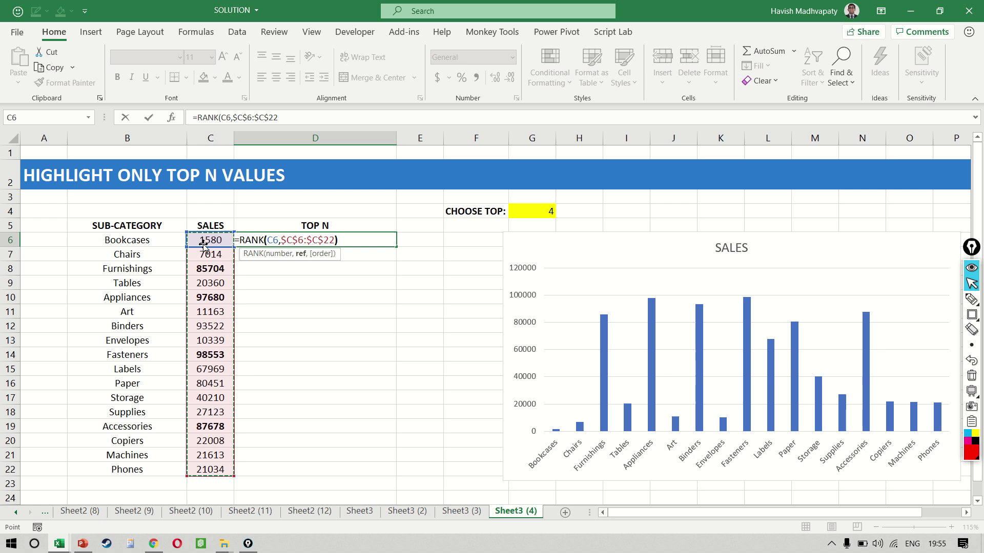
key("Return")
- Fill the rank formula from D6 down through D22
key("Up")
key("Left")
key("ctrl+Down")
key("Right")
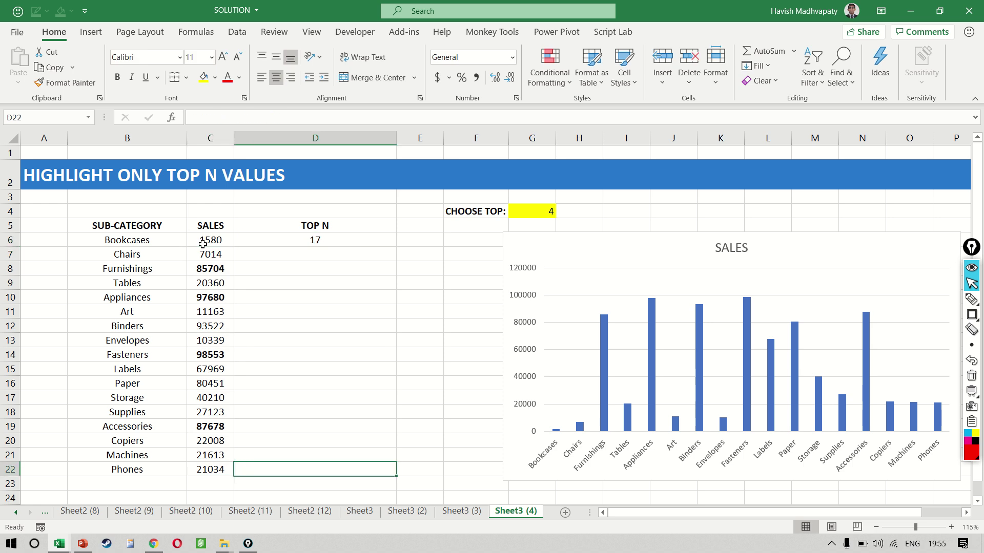
key("ctrl+shift+Up")
key("ctrl+d")
key("Up")
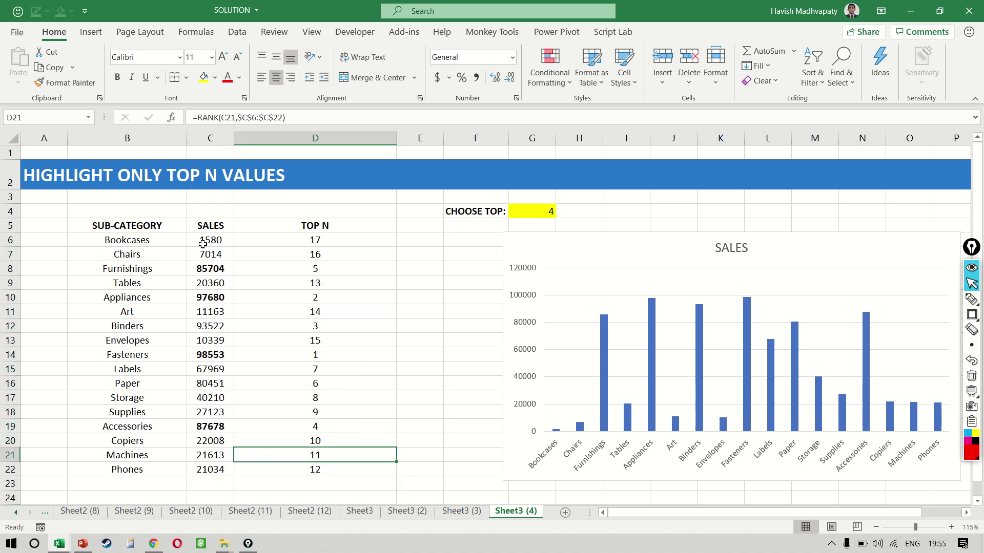
key("Down")
key("ctrl+Up")
key("Down")
key("ctrl+shift+Down")
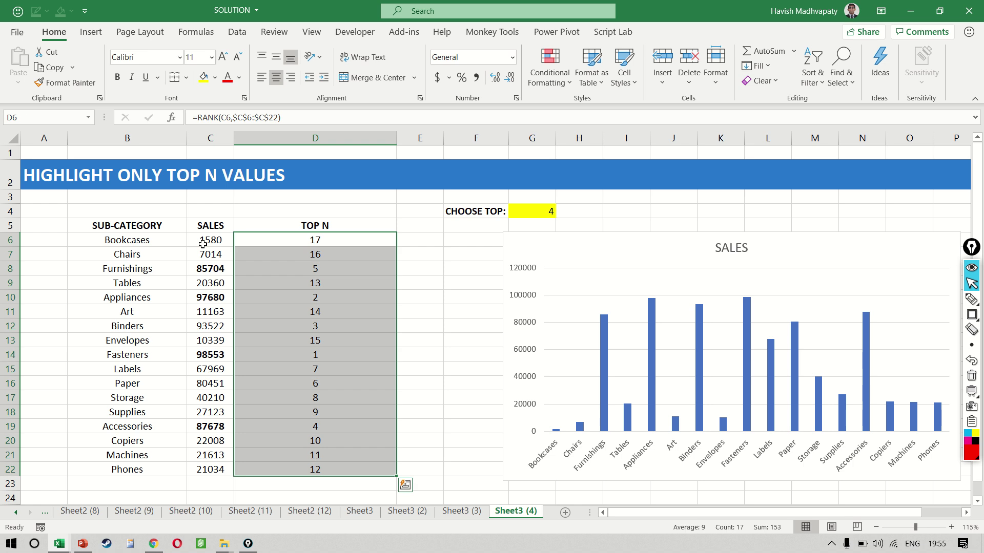
key("shift+BackSpace")
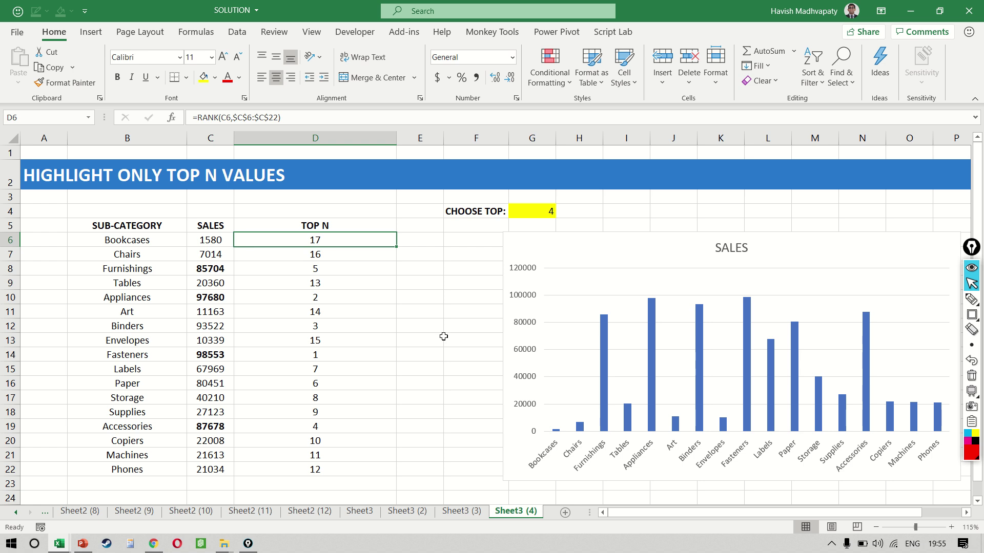
left_click(543, 209)
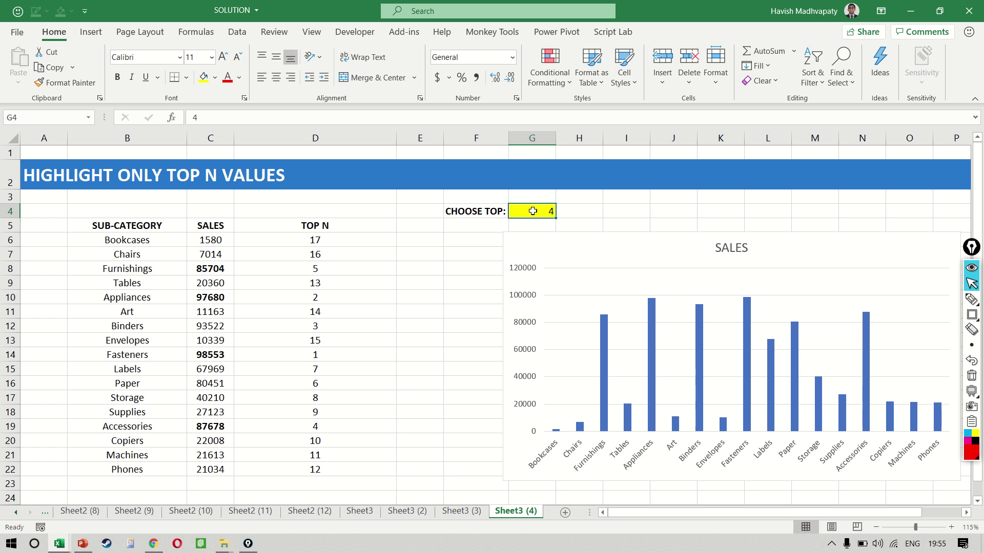
- Change the rank formula in D6 to =IF(RANK(C6,$C$6:$C$22)<=$G$4,C6,"")
left_click(340, 256)
key("Up")
key("F2")
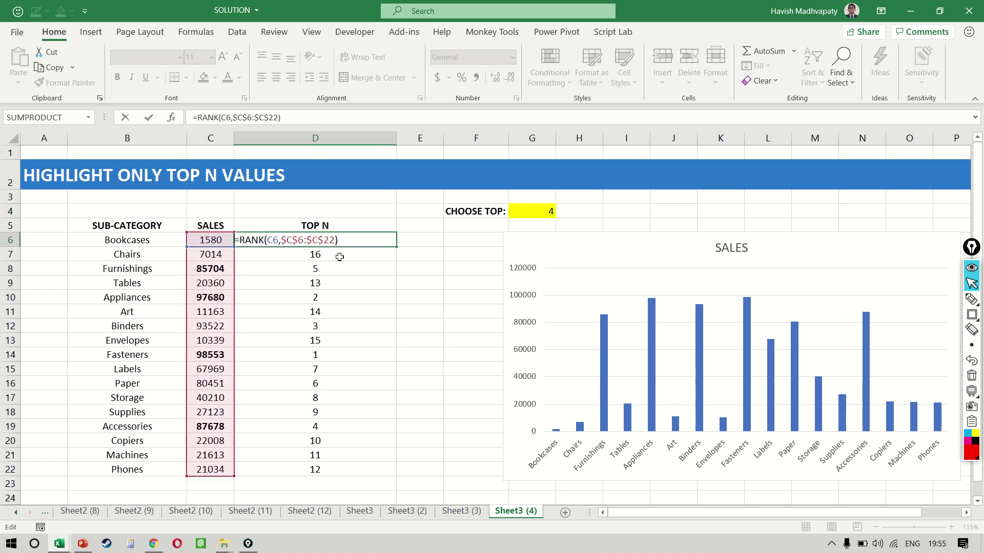
type("IF(")
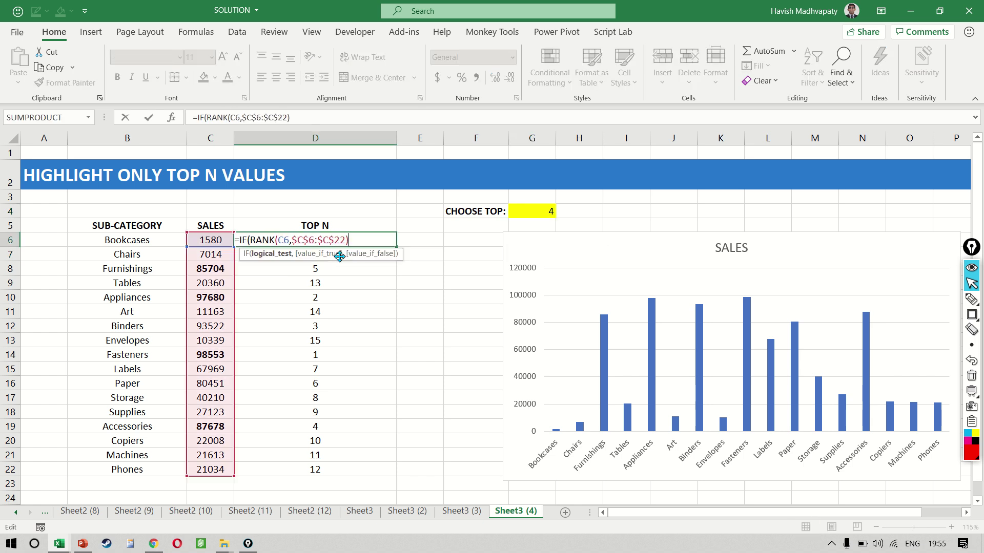
mouse_move(748, 386)
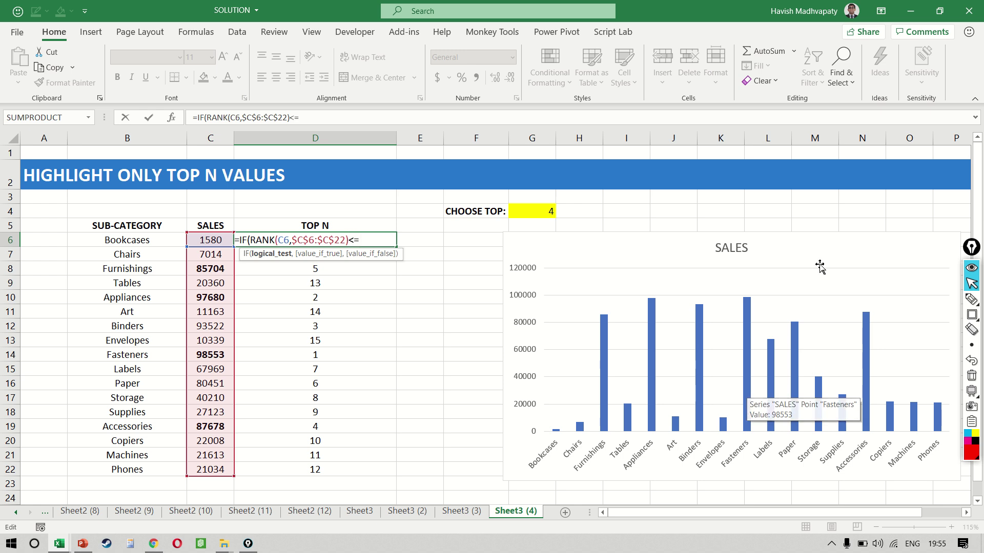
left_click(546, 215)
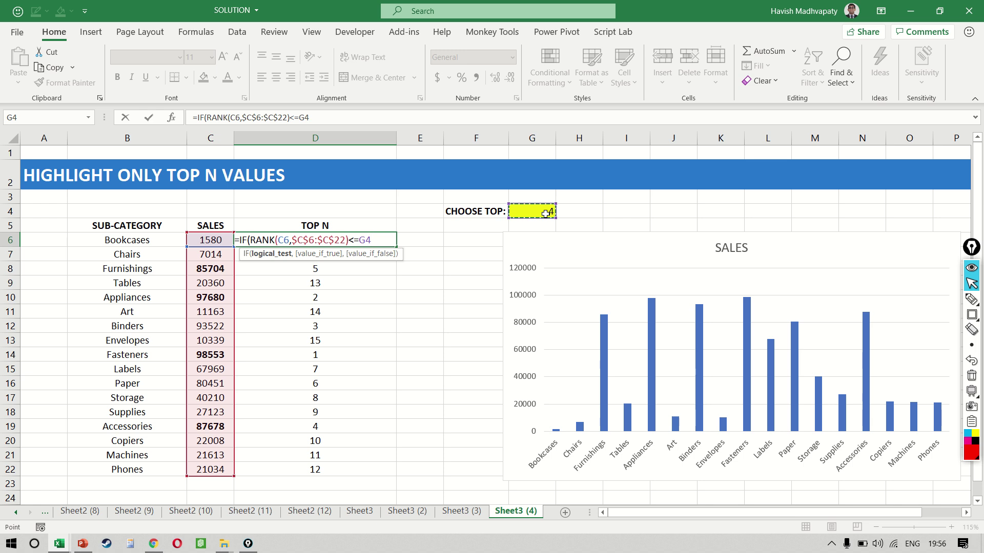
key("F4")
type(",")
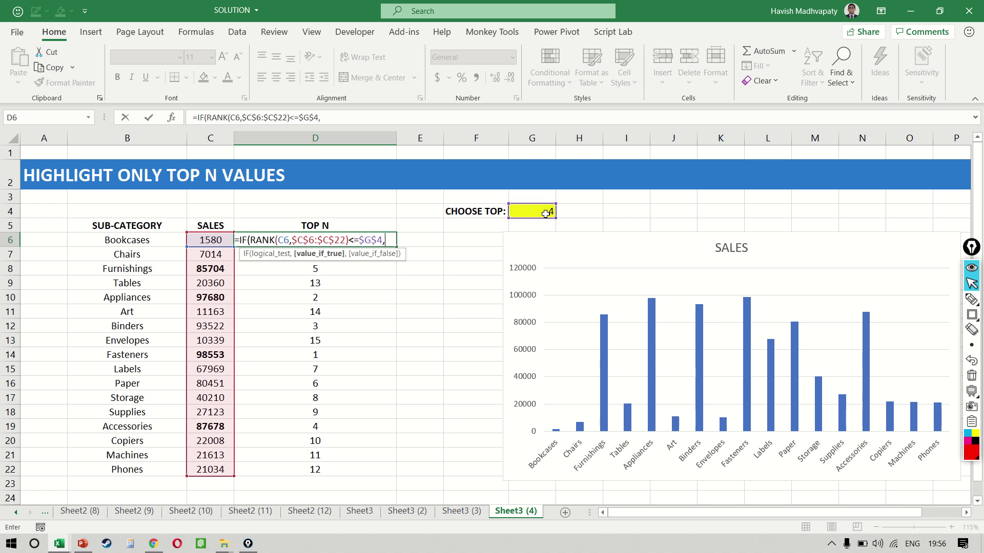
left_click(209, 239)
type(",")
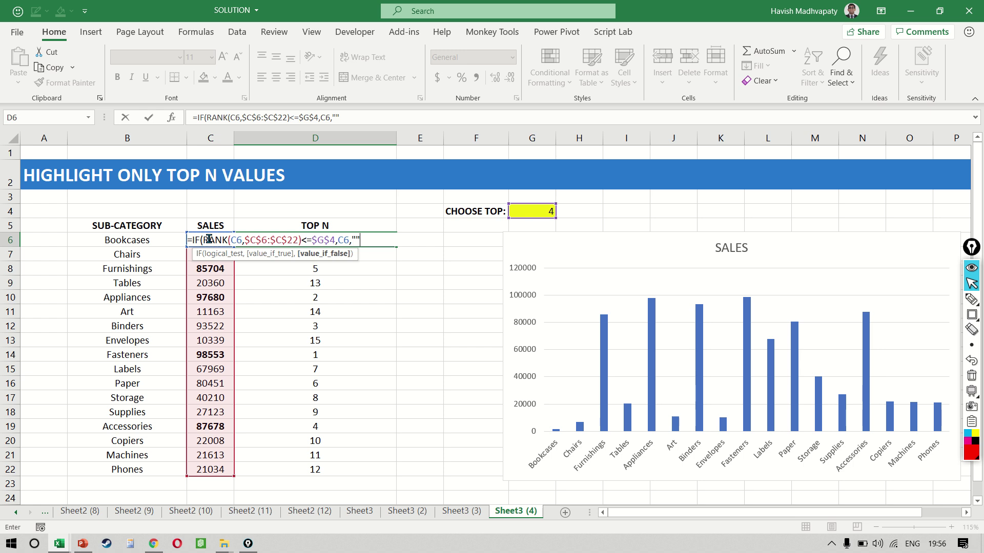
key("ctrl+Return")
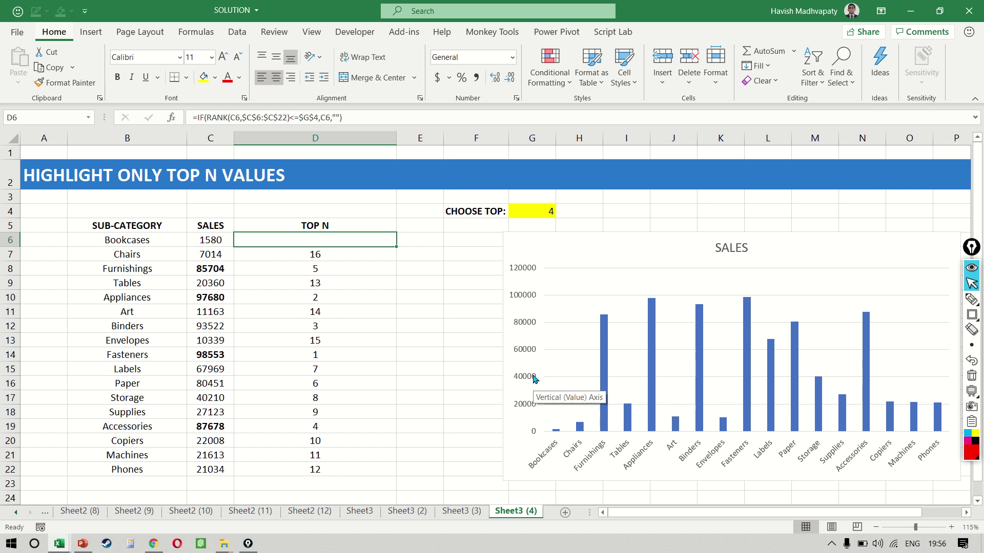
- Review the RANK expression, the comparison with G4 and the return values inside the D6 formula
key("F2")
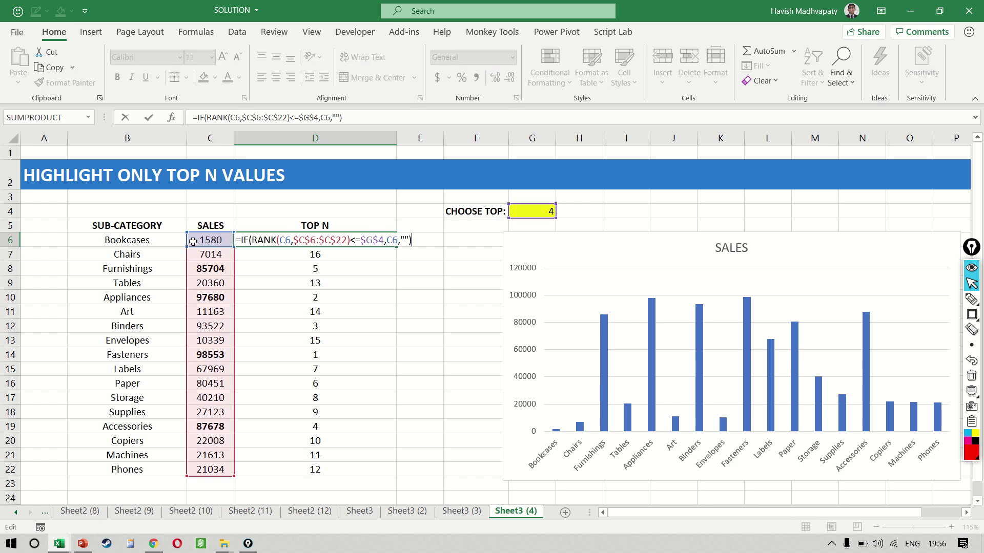
left_click_drag(263, 239, 350, 240)
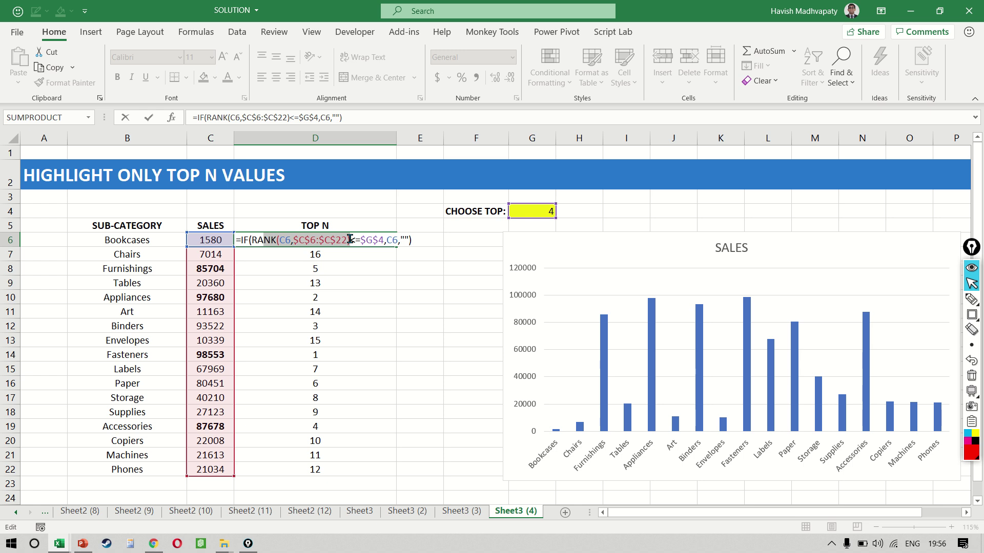
left_click(277, 240)
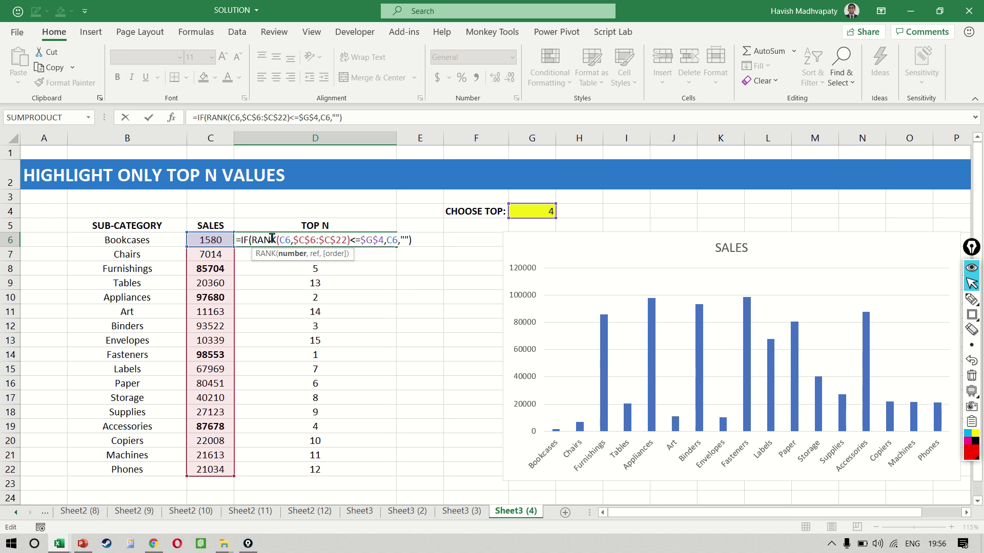
left_click_drag(272, 239, 384, 241)
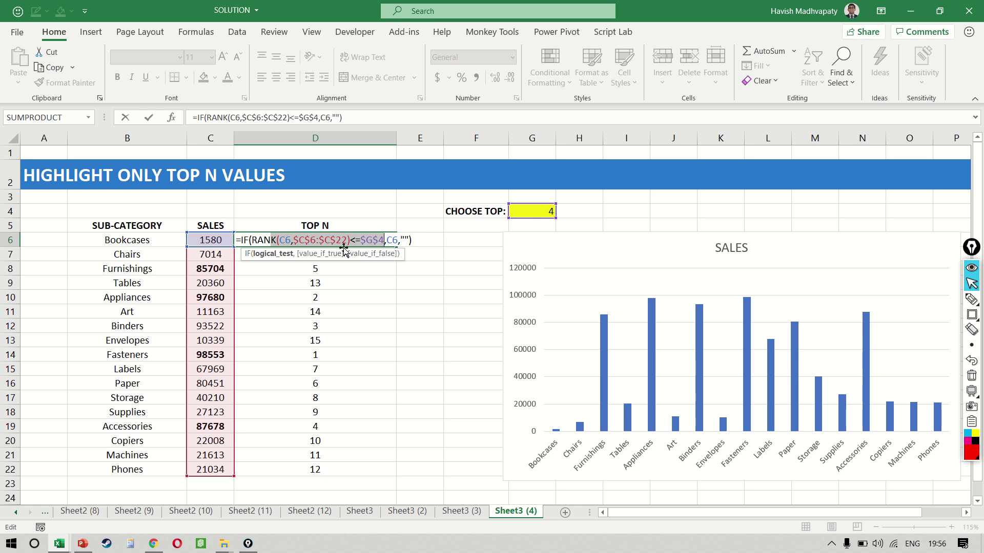
left_click_drag(394, 239, 408, 236)
key("ctrl+Return")
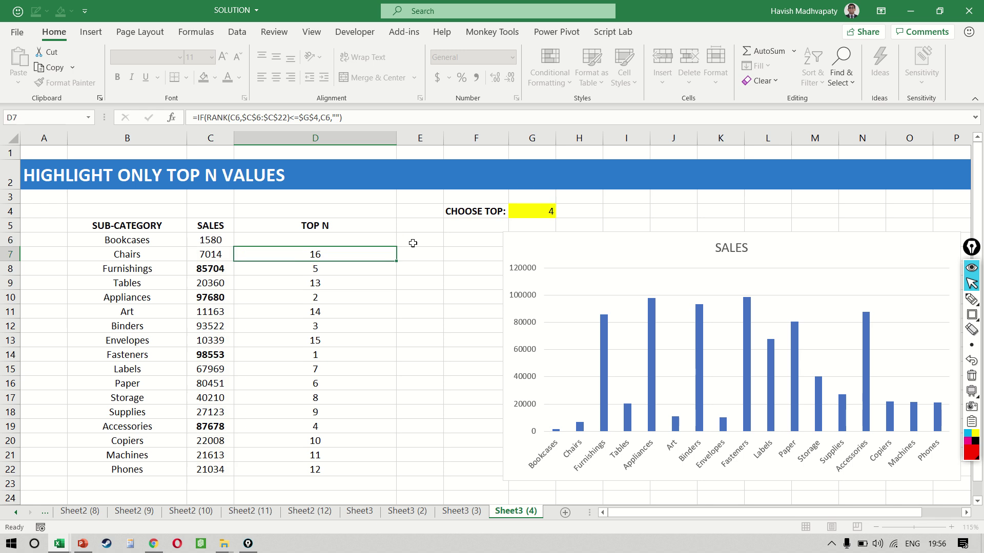
- Fill the D6 formula down through D22 and center the values in the TOP N column
key("ctrl+shift+Down")
key("ctrl+d")
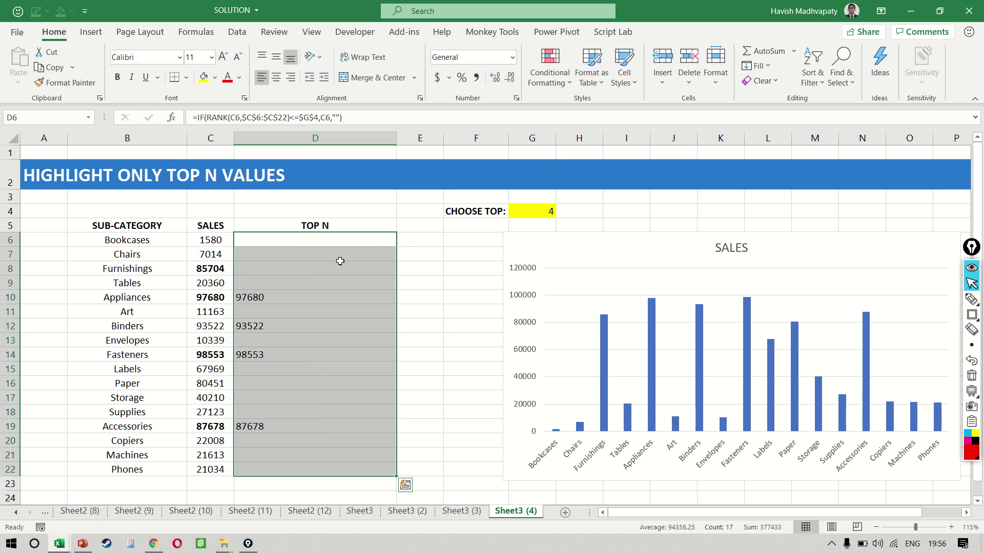
key("Escape")
key("alt+h")
key("a")
key("c")
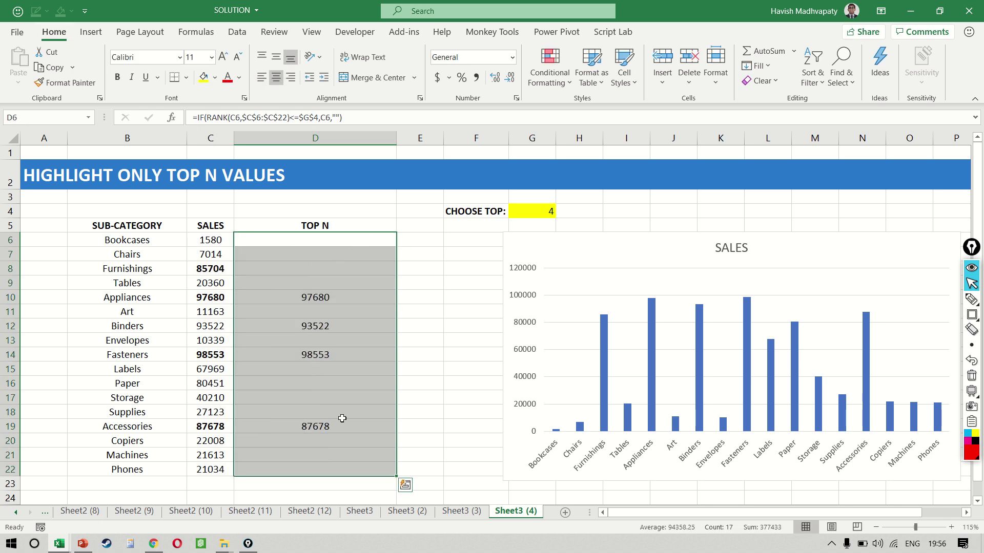
- Test the TOP N column by setting G4 to 1, to 10, and back to 4
left_click(554, 211)
type("1")
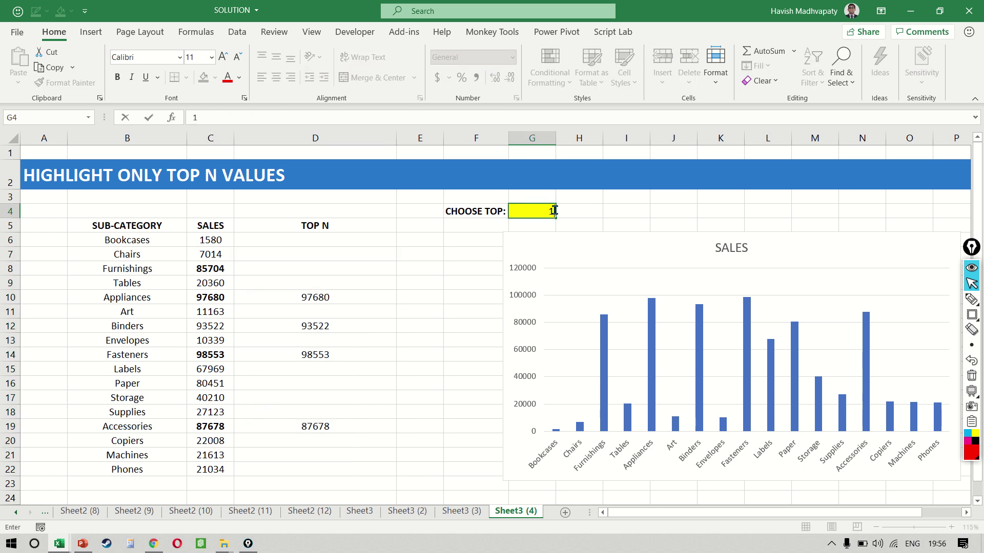
key("Return")
left_click(555, 212)
type("10")
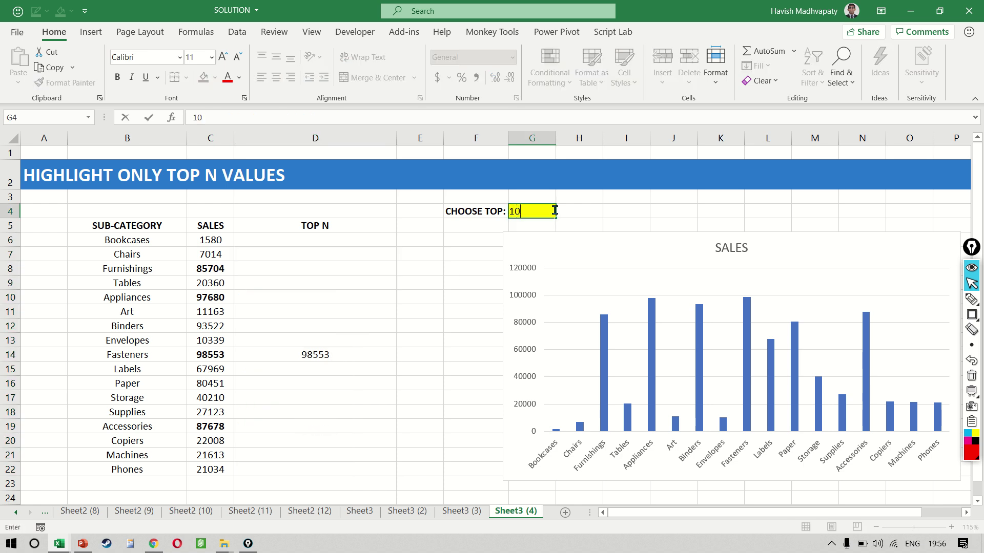
key("Return")
left_click(554, 211)
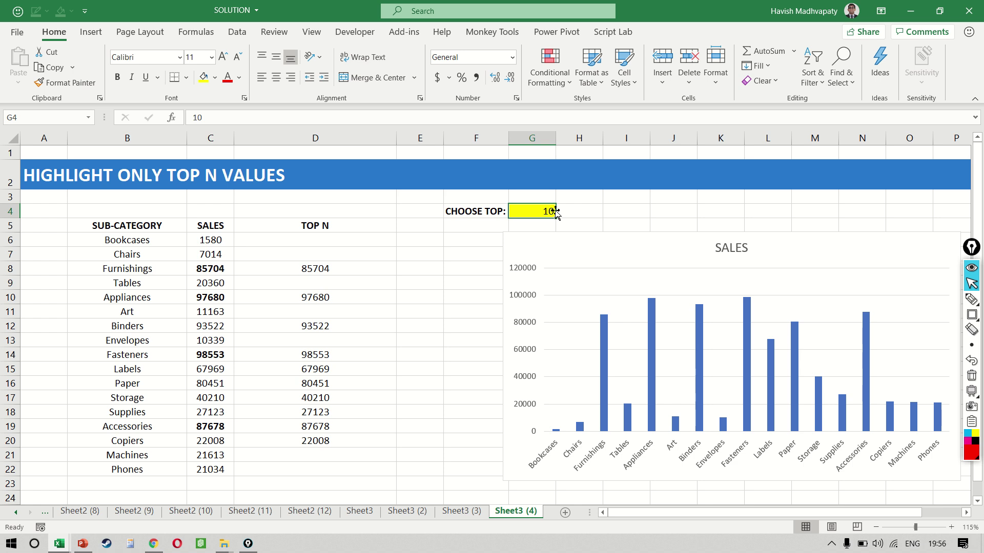
type("4")
key("Return")
left_click(556, 213)
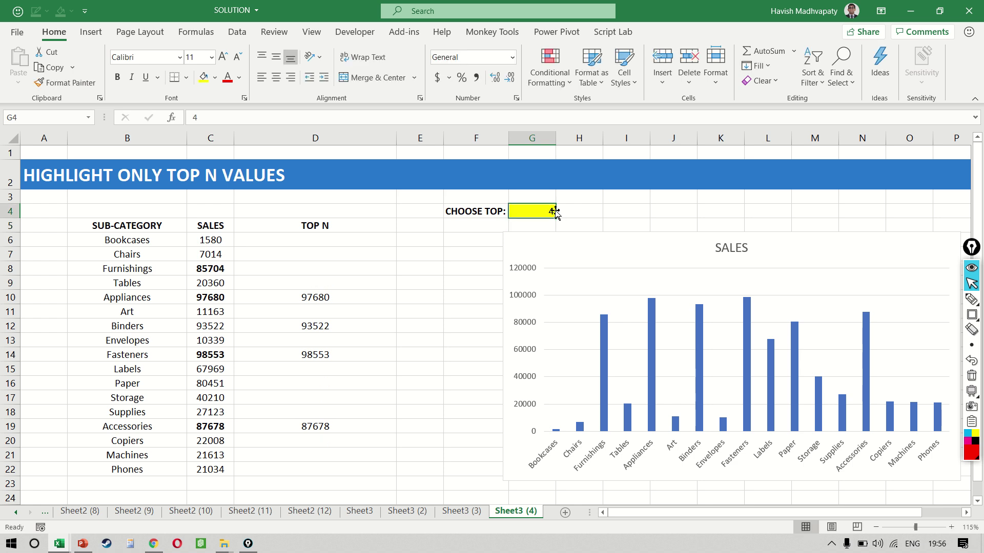
- Extend the chart's data range to include the TOP N column down to row 23, and move the chart closer to the table
left_click(288, 245)
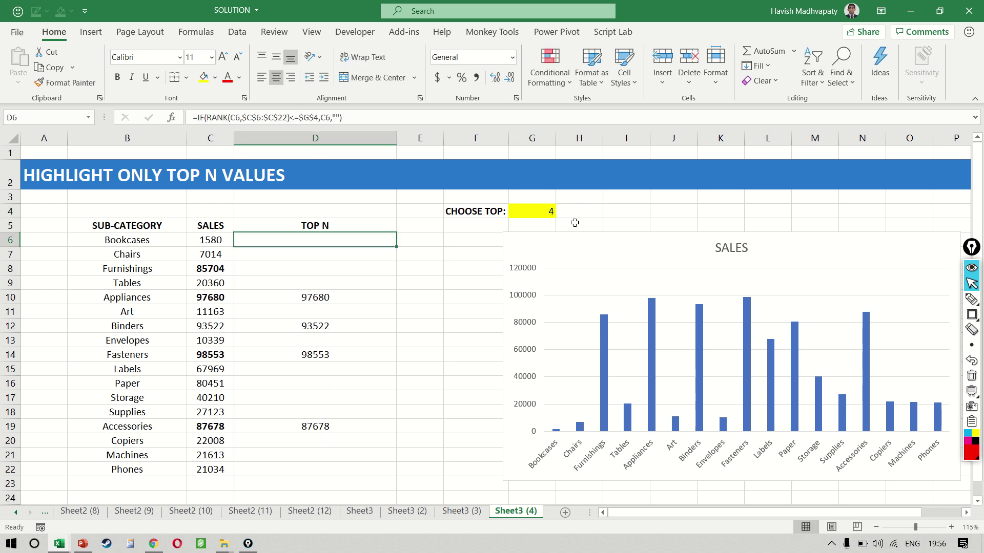
left_click(566, 240)
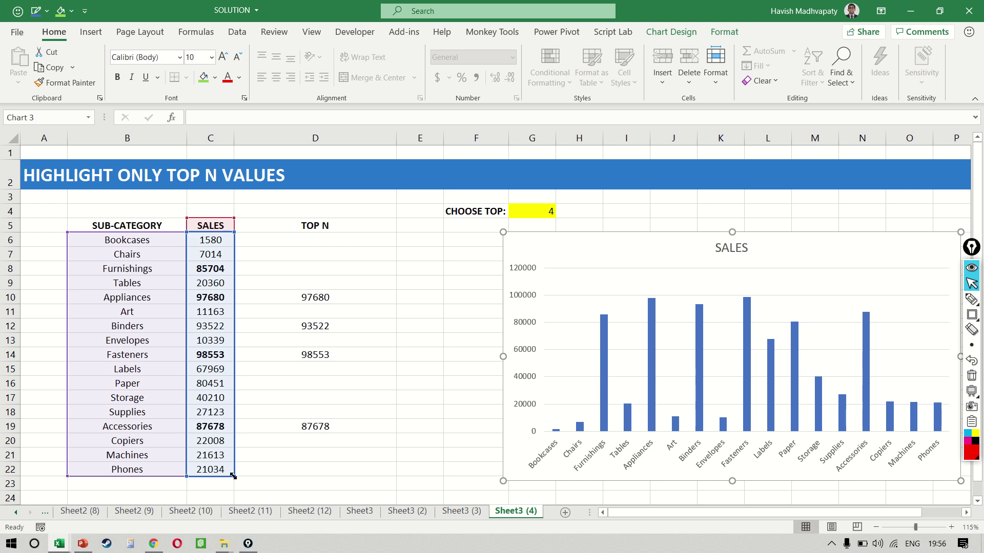
left_click_drag(233, 477, 364, 488)
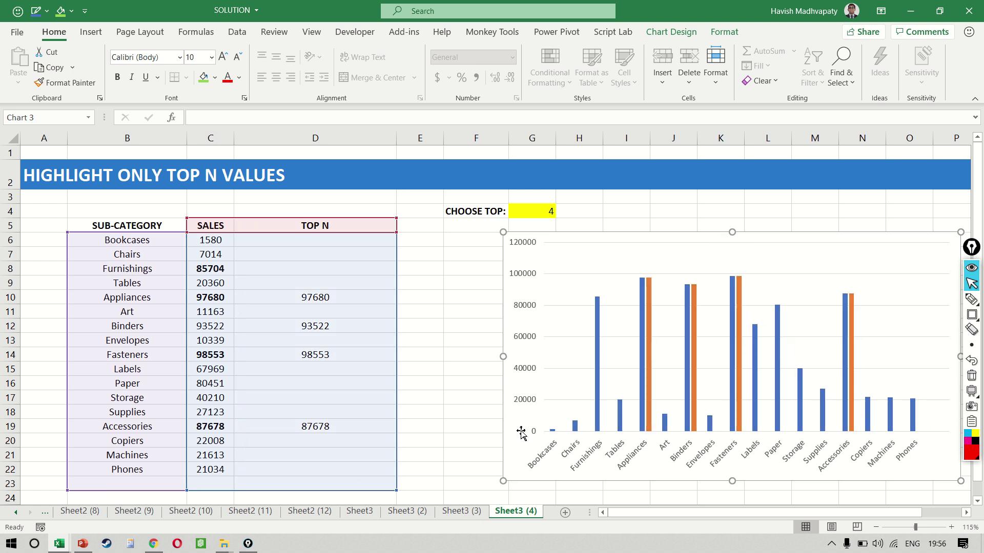
mouse_move(649, 312)
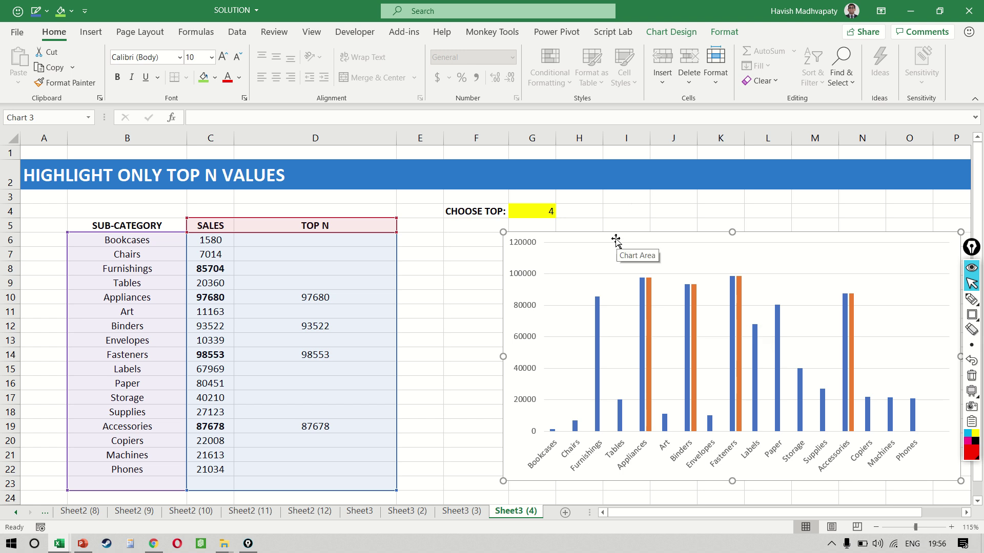
left_click_drag(615, 240, 529, 234)
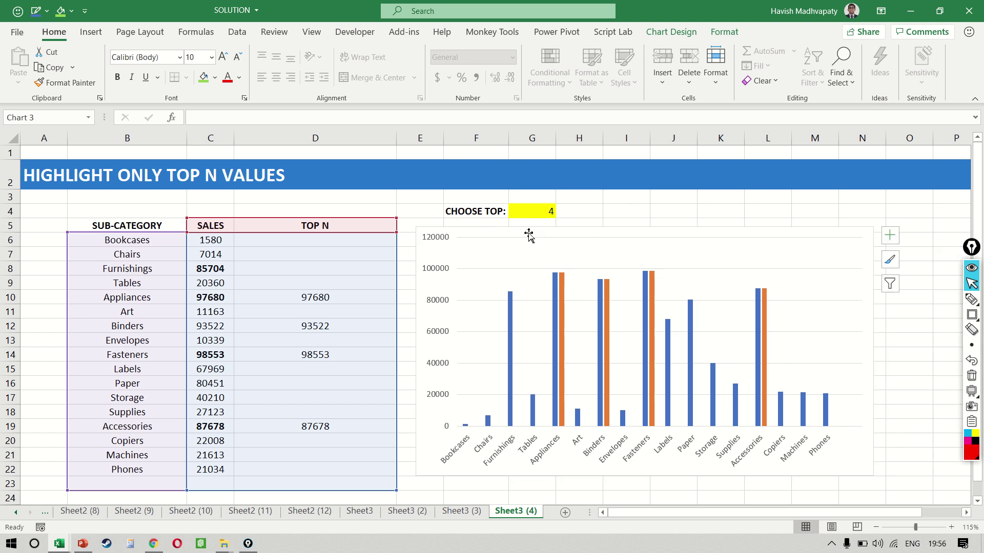
- Set the TOP N data series to 100% series overlap and 86% gap width
double_click(564, 307)
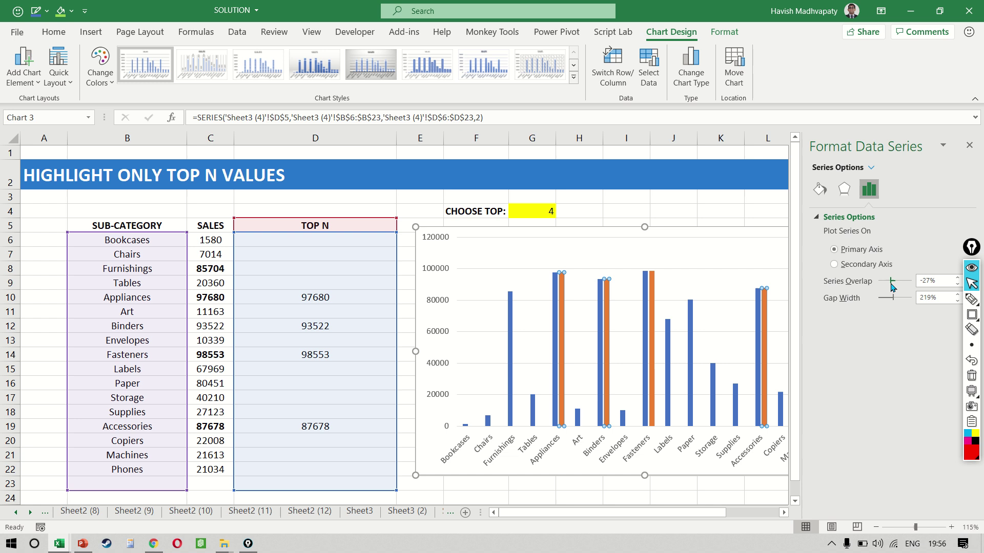
left_click_drag(891, 283, 888, 303)
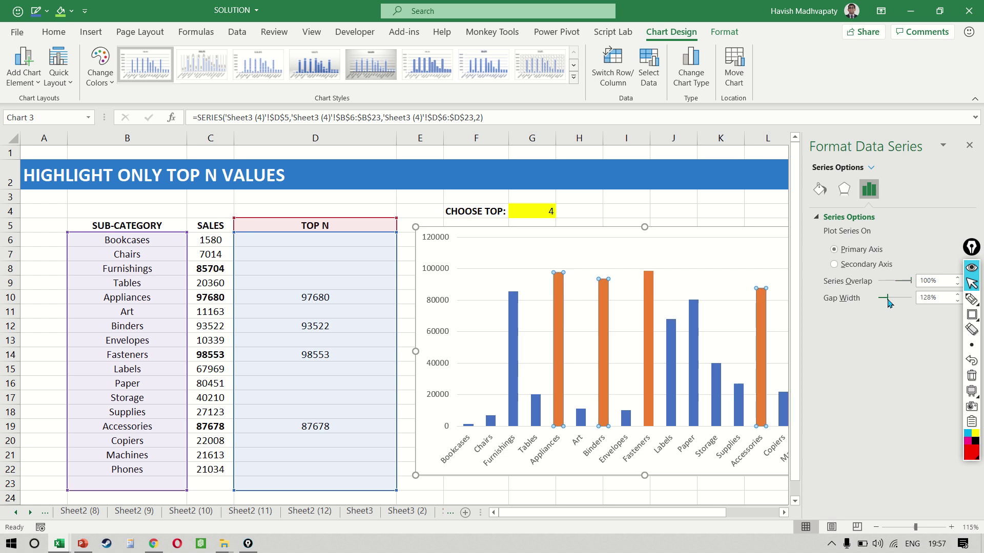
left_click_drag(887, 301, 882, 300)
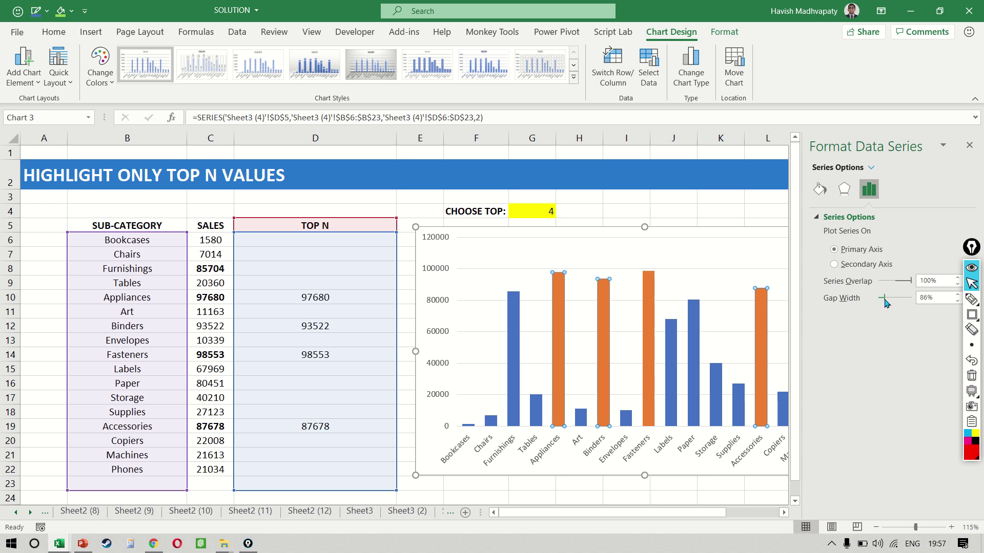
- Give the TOP N columns a black outline with a 2¼ pt weight, and close the series formatting options
left_click(722, 32)
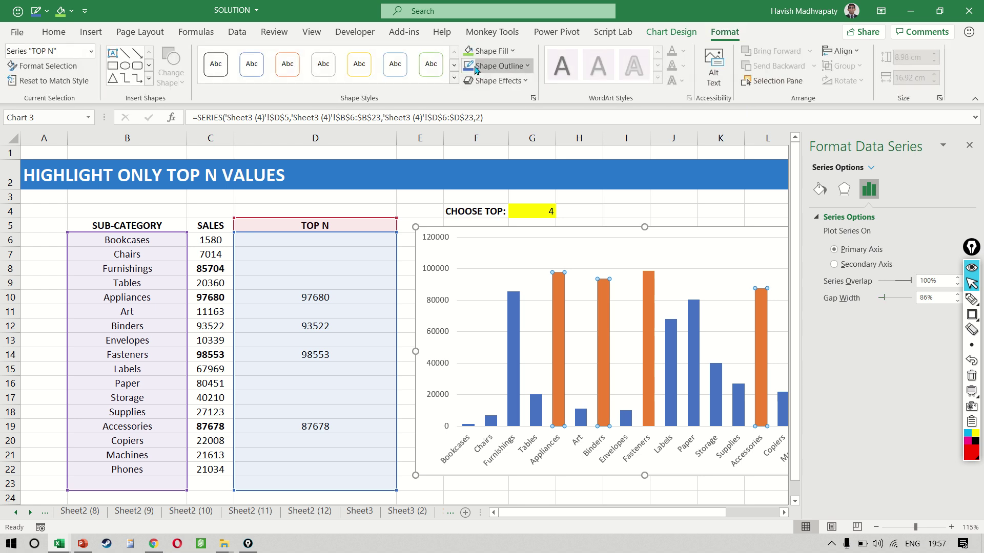
left_click(492, 80)
left_click(492, 67)
left_click(491, 67)
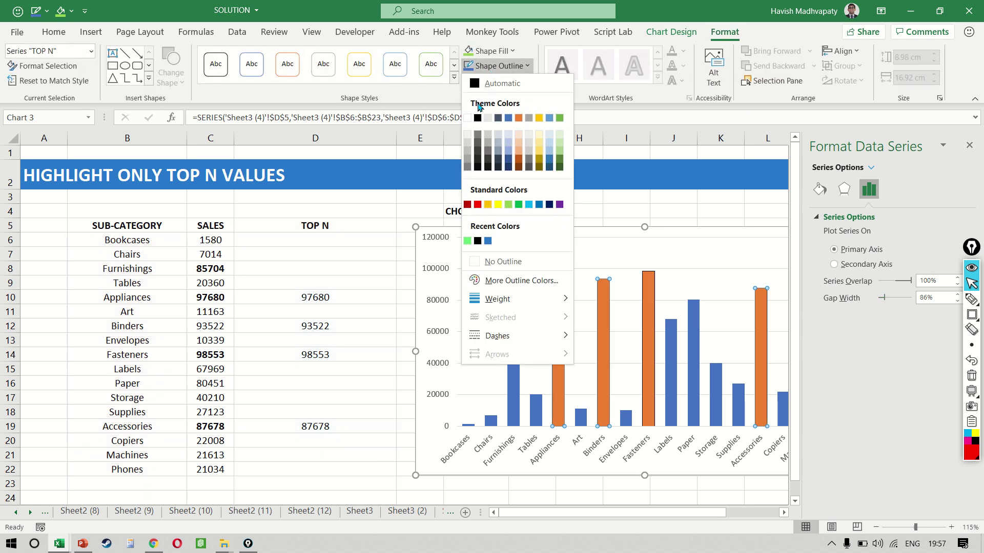
left_click(477, 117)
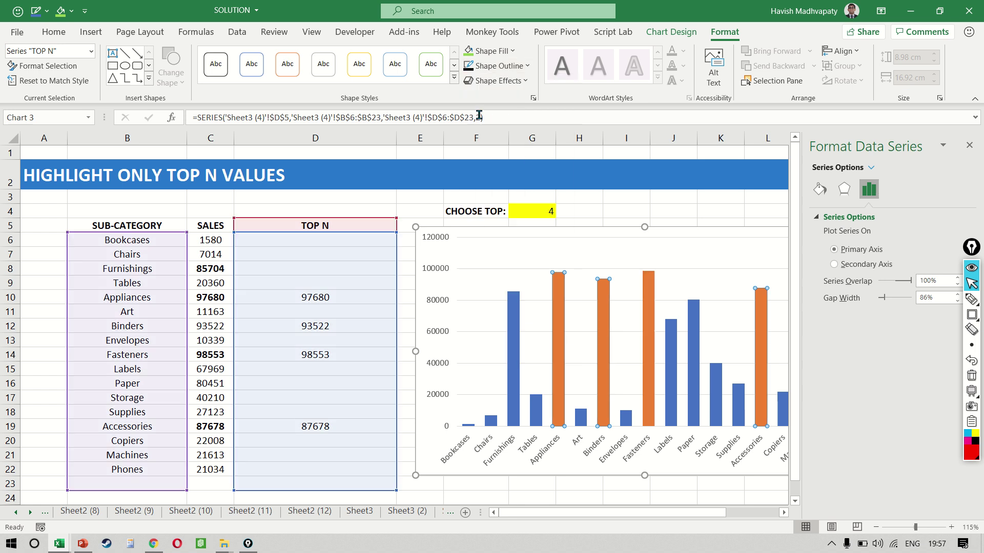
left_click(513, 66)
mouse_move(543, 299)
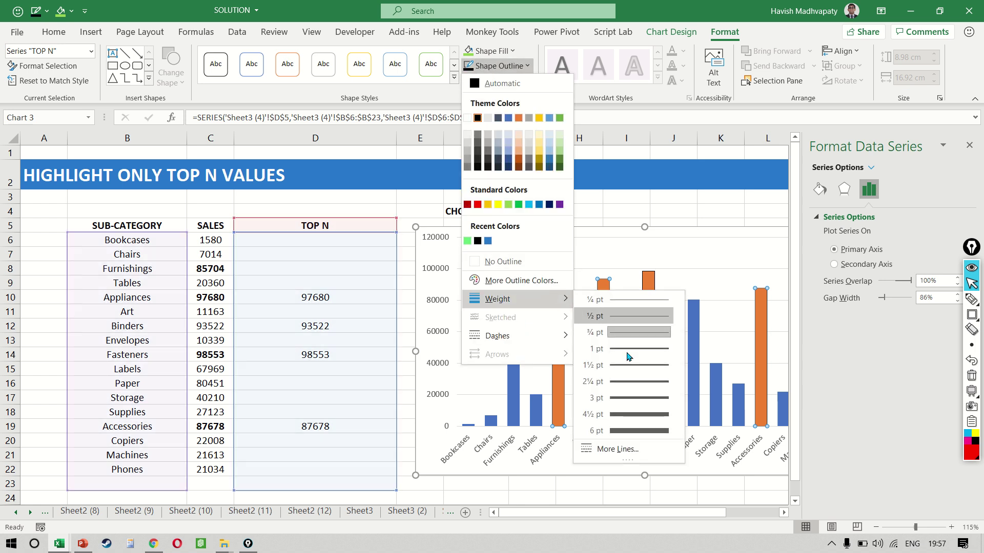
left_click(630, 381)
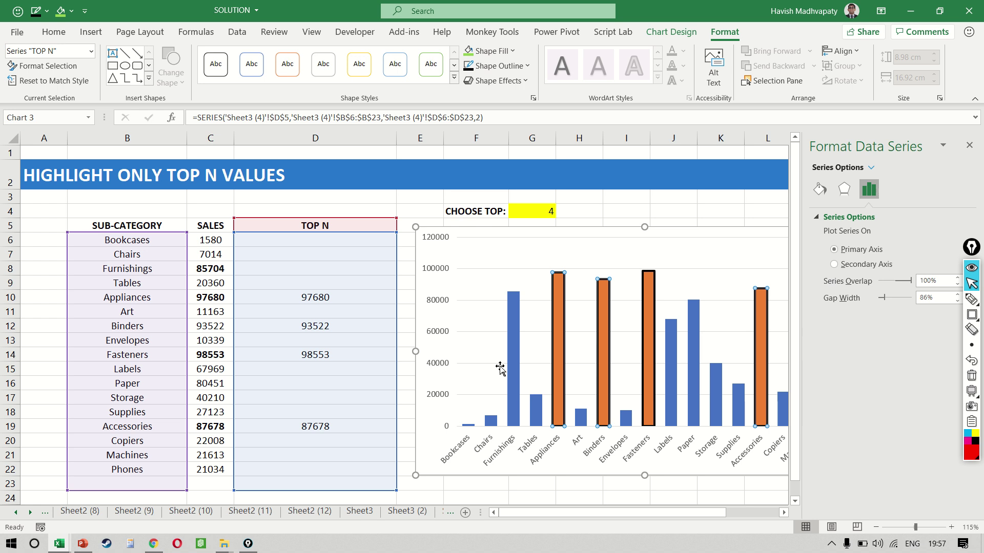
left_click(756, 205)
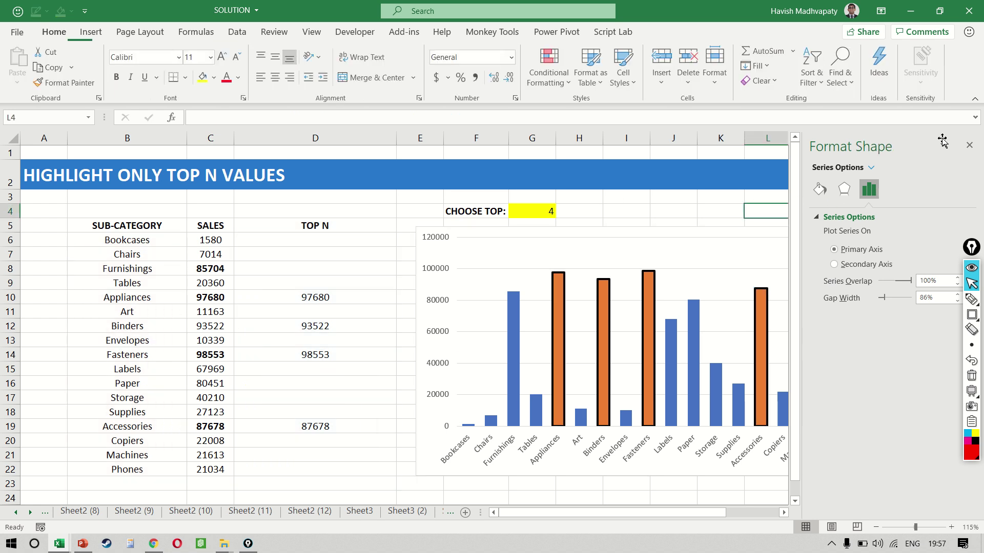
left_click(968, 146)
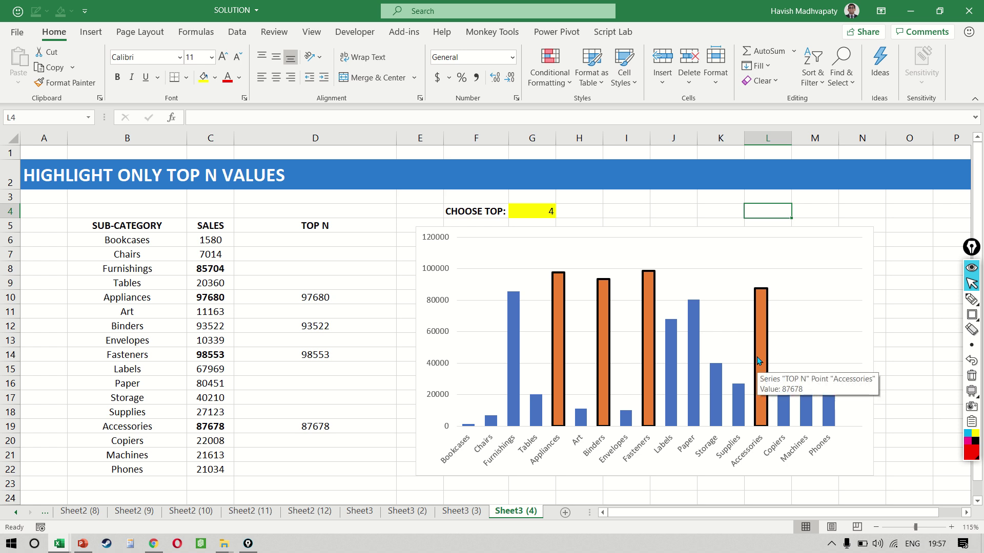
- Set the CHOOSE TOP value in G4 to 1 to test the chart highlighting
left_click(539, 217)
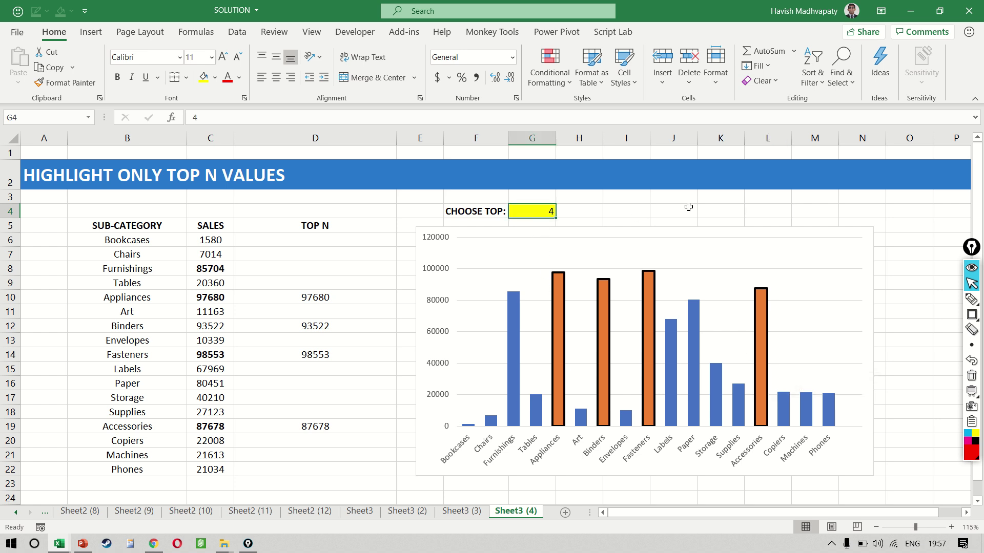
type("1")
key("Return")
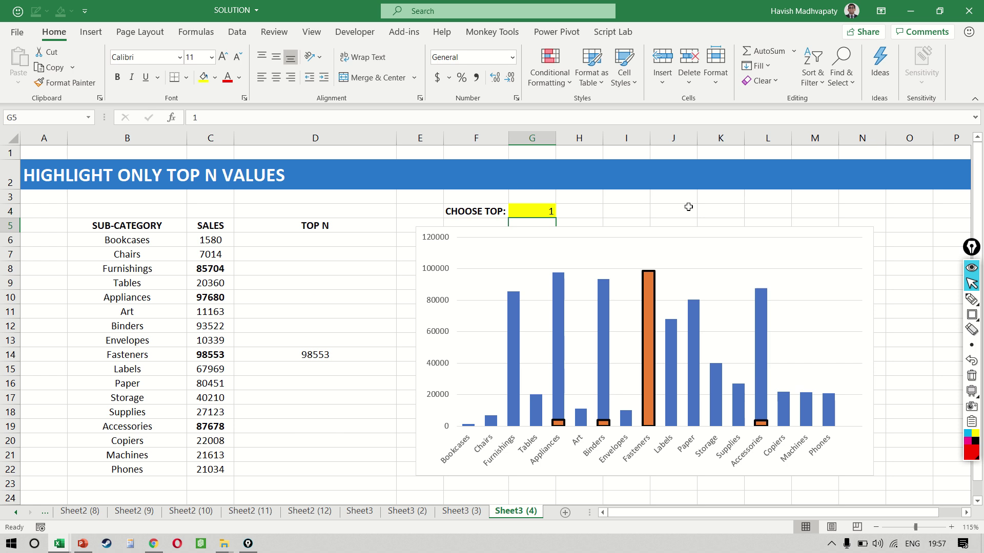
- Set the CHOOSE TOP value in G4 to 10 to test the chart highlighting
key("Up")
type("10")
key("Return")
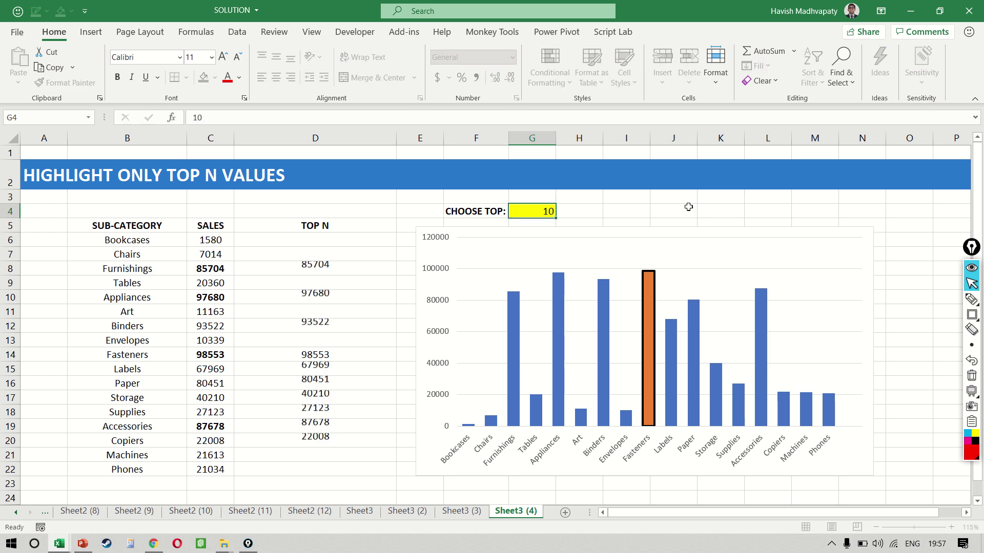
- Change the CHOOSE TOP value in G4 to 5 so the chart highlights the five highest sales
key("Up")
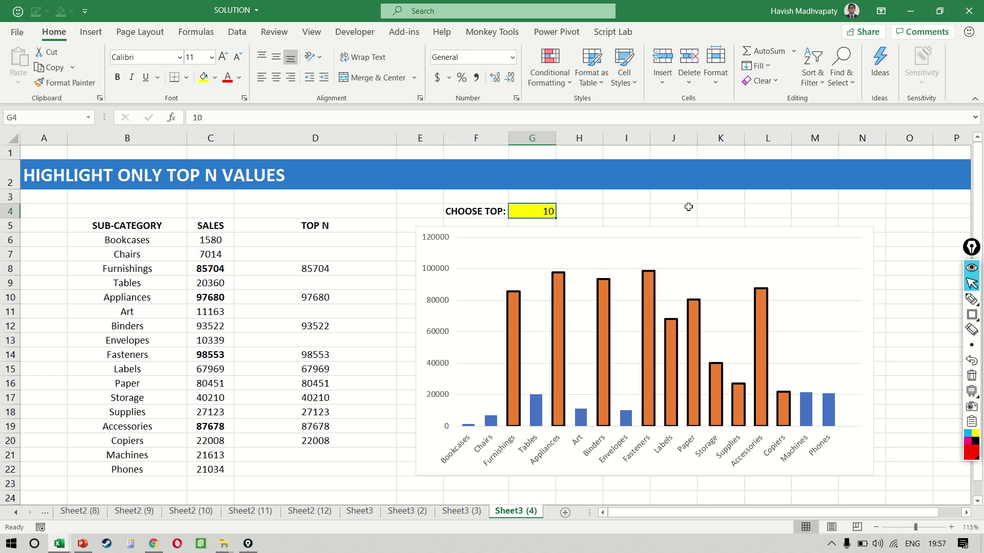
type("5")
key("Return")
key("Up")
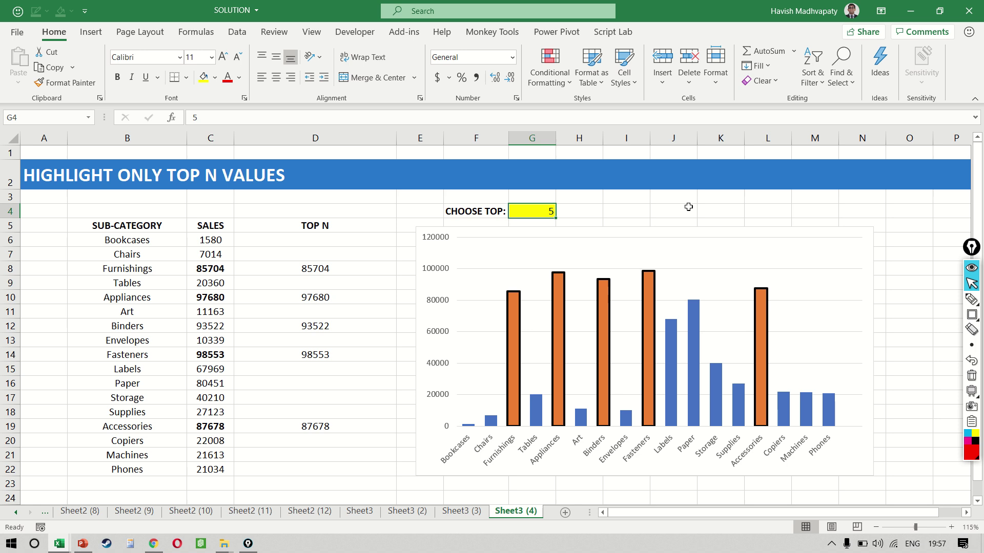
- Examine the TOP N formula in D6 and the cells it references, then leave cell editing
key("Left")
key("Left")
key("Left")
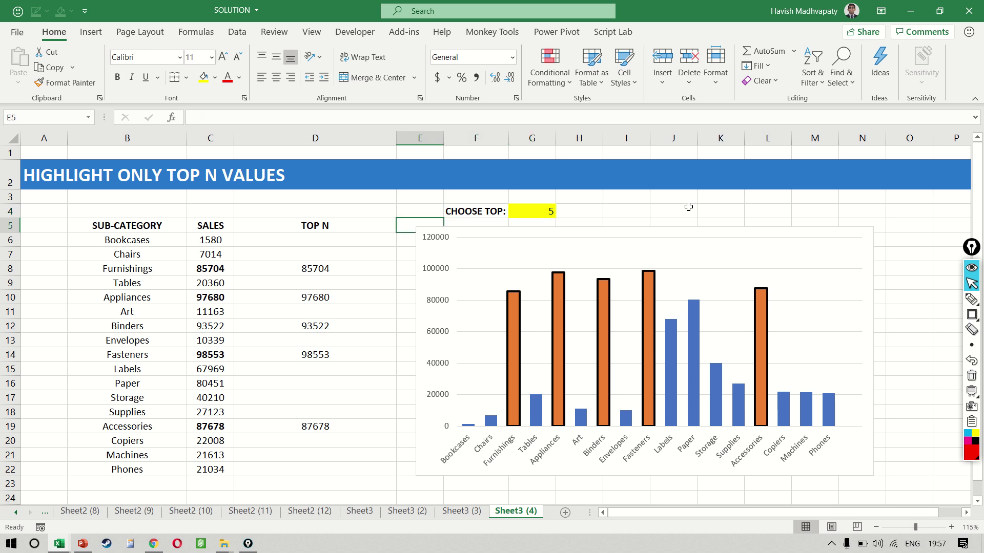
key("Down")
key("Down")
key("ctrl+Page_Down")
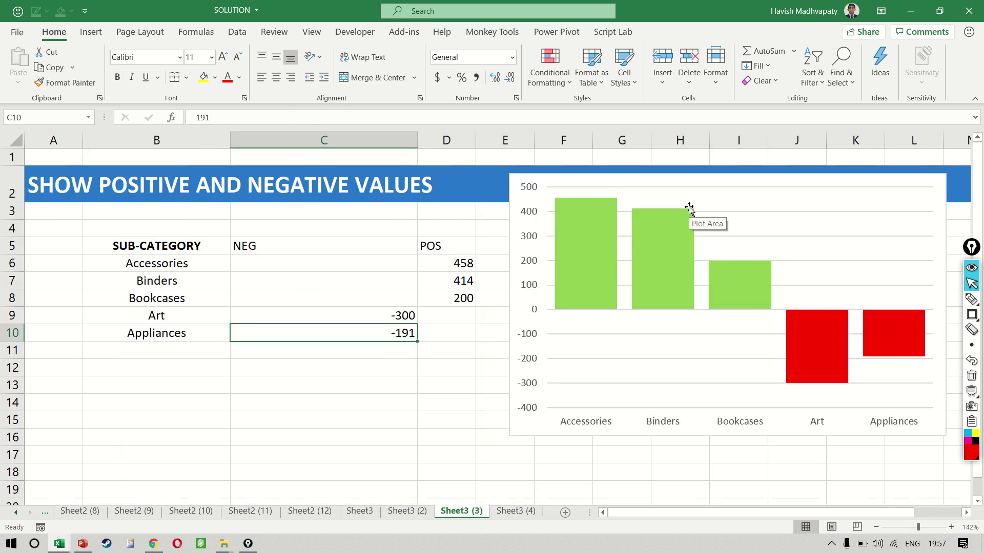
key("ctrl+Page_Up")
key("F2")
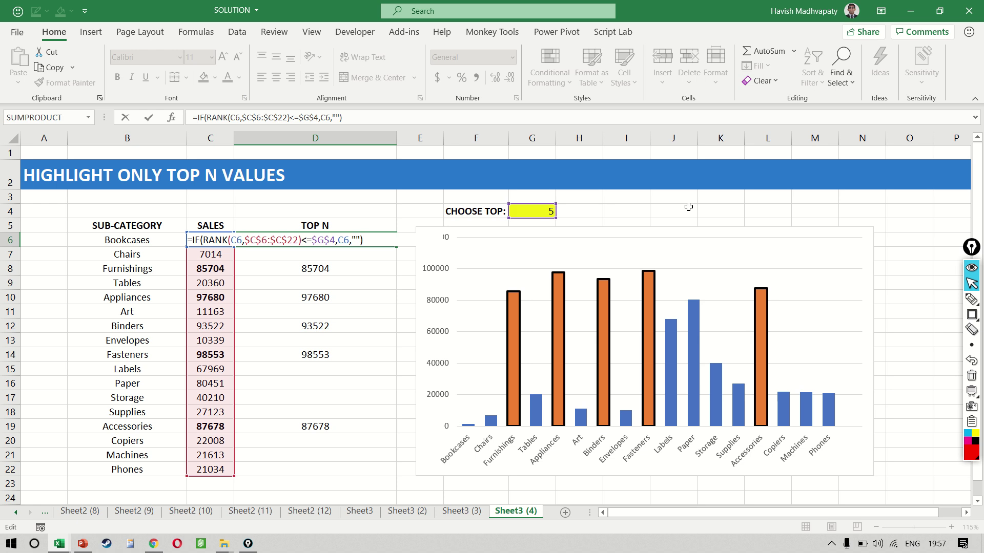
key("Escape")
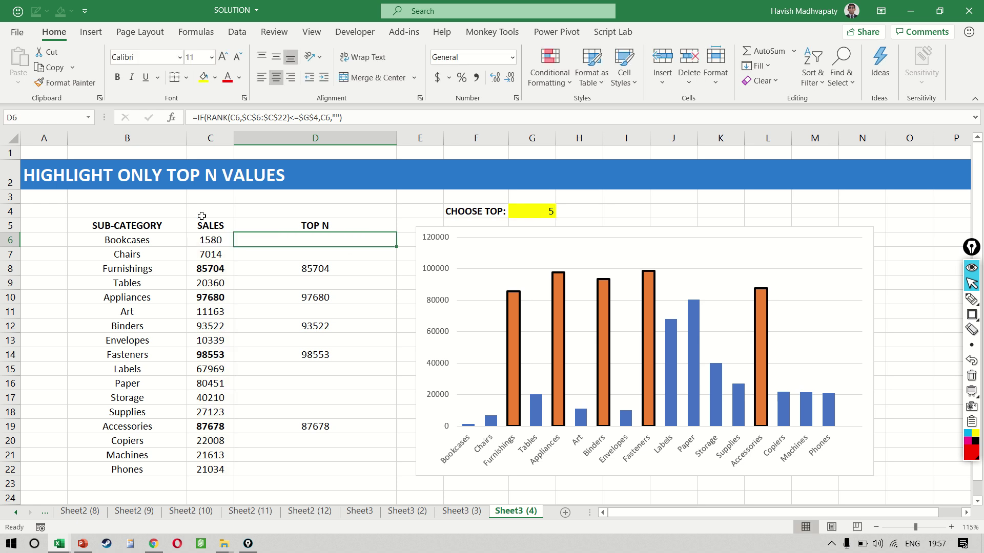
- Check the TOP N column and the chart's source ranges, and review the arguments of the IF and RANK formula in D6
left_click(279, 137)
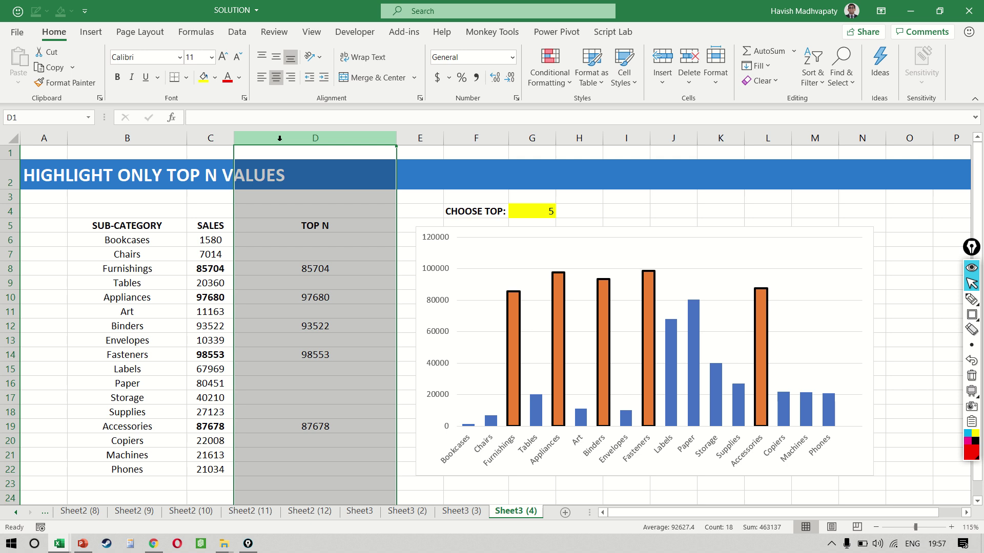
left_click(513, 232)
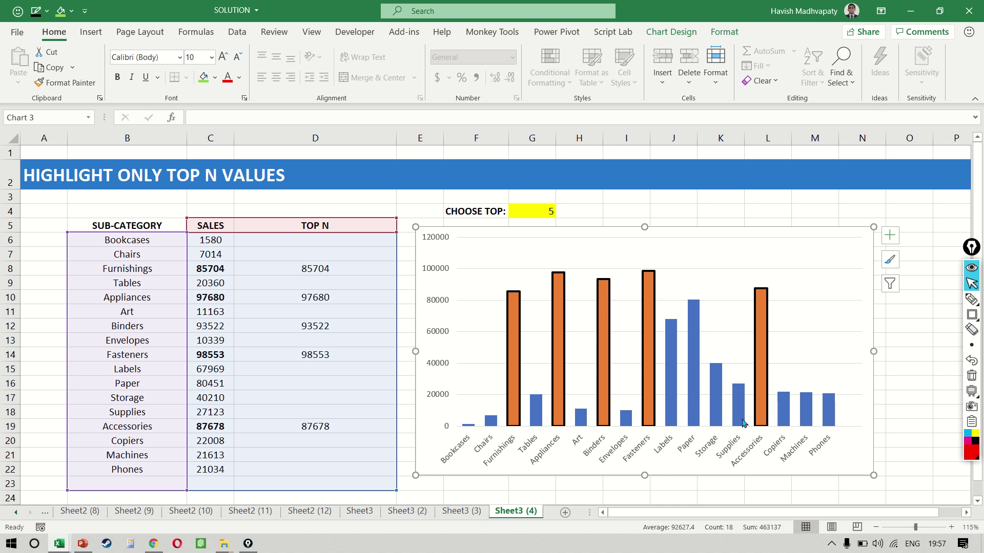
left_click(343, 244)
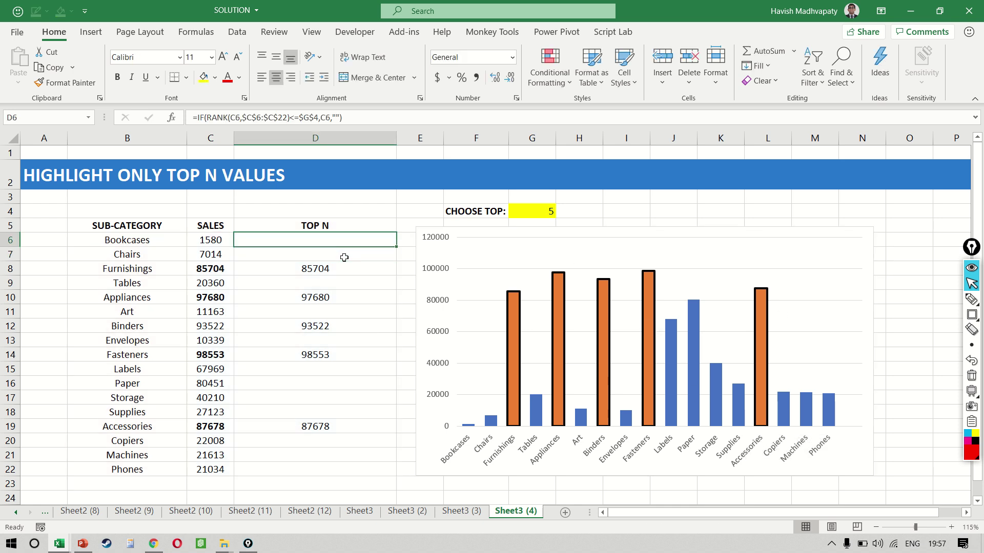
key("F2")
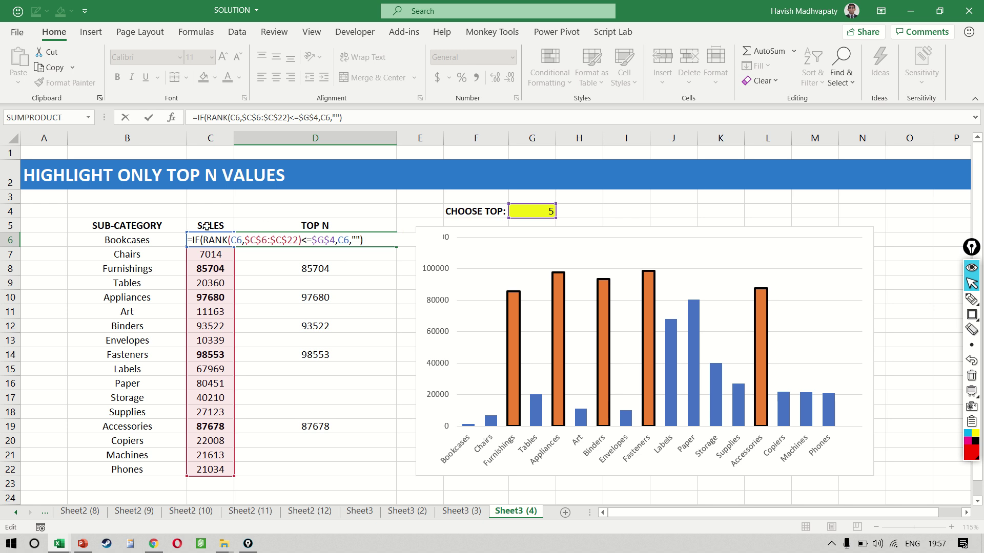
left_click_drag(200, 240, 392, 250)
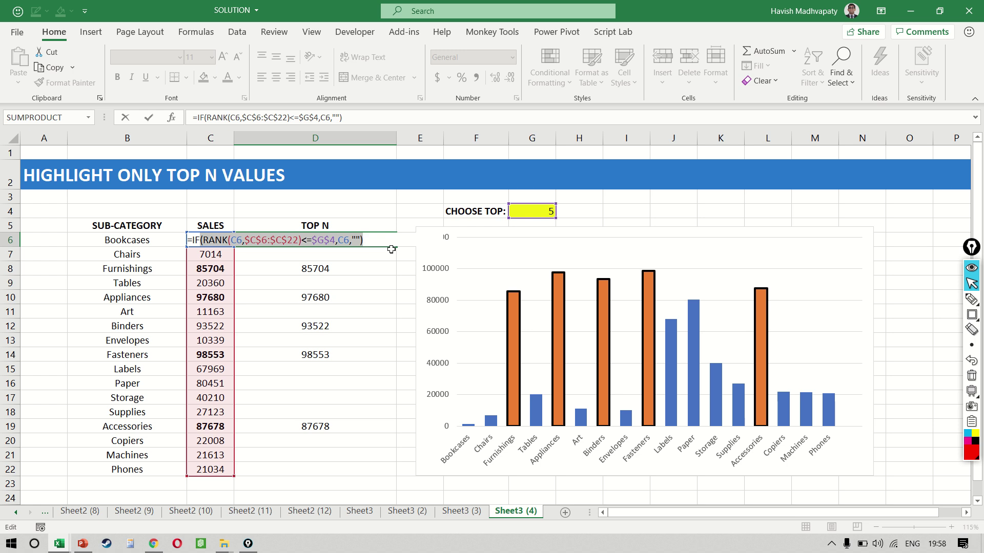
key("Escape")
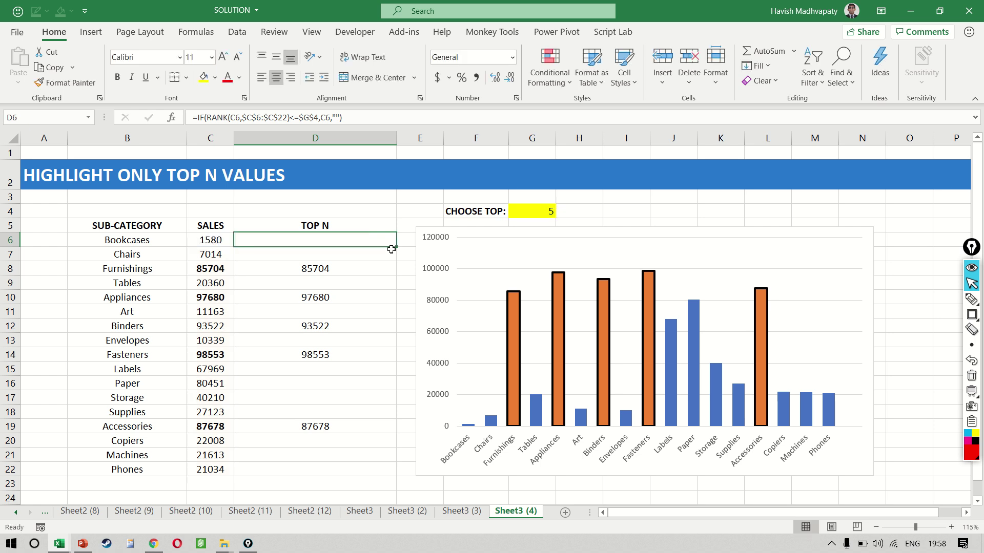